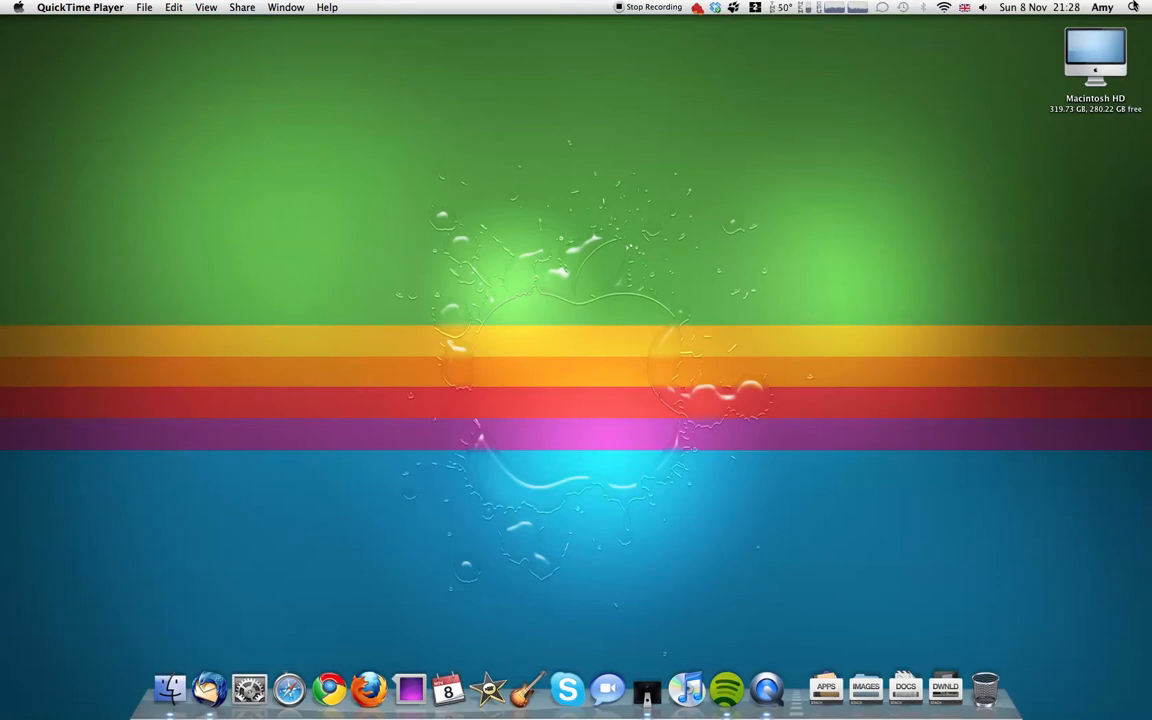
Step: Launch iWeb and decline the MobileMe membership offer
left_click(1133, 7)
left_click(1042, 65)
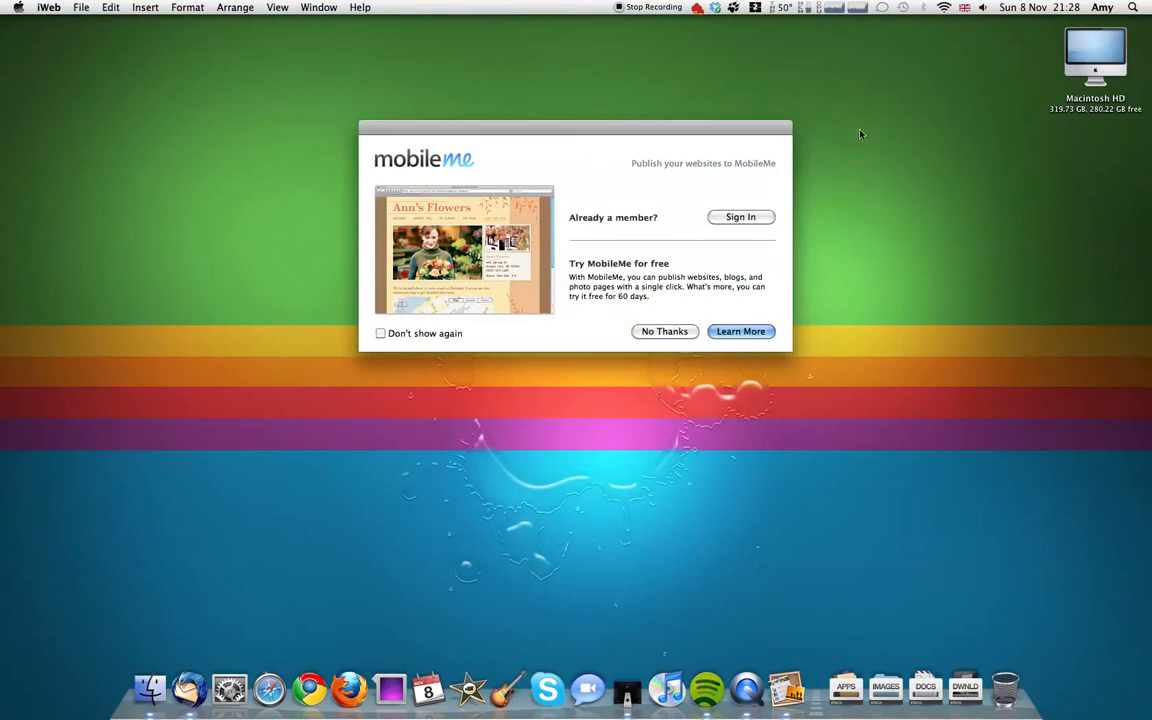
left_click(680, 331)
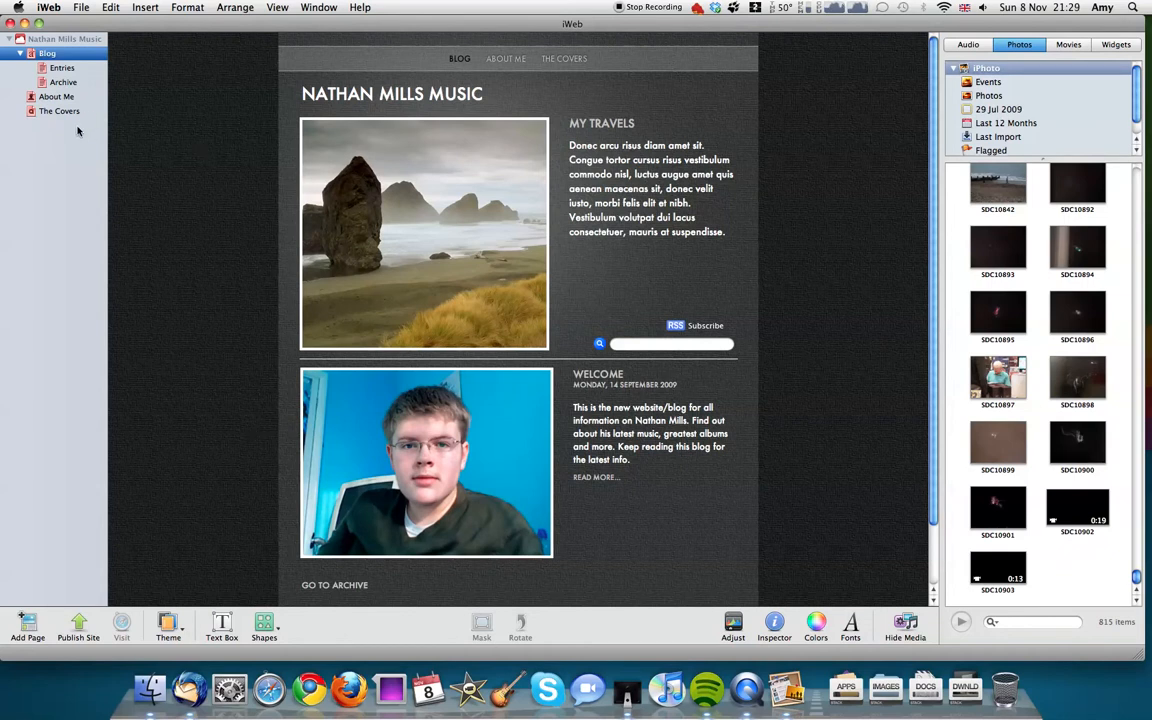
Step: Create a new site using the Welcome page template from the Modern Frame theme
right_click(38, 165)
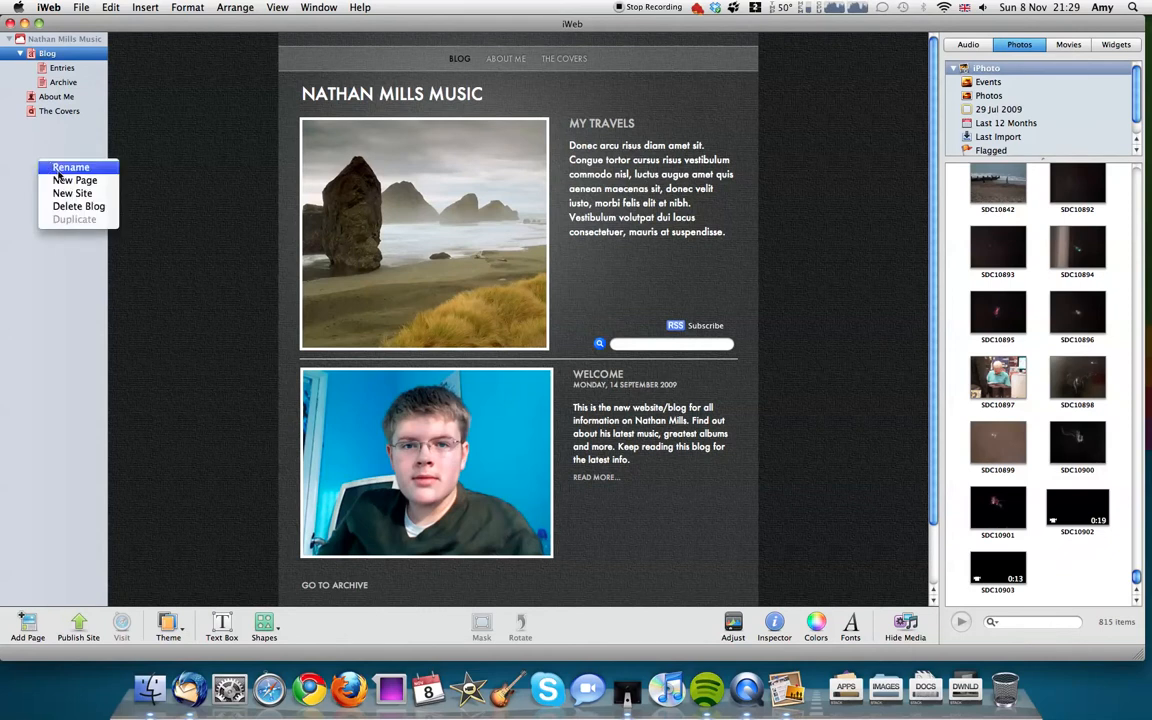
left_click(60, 194)
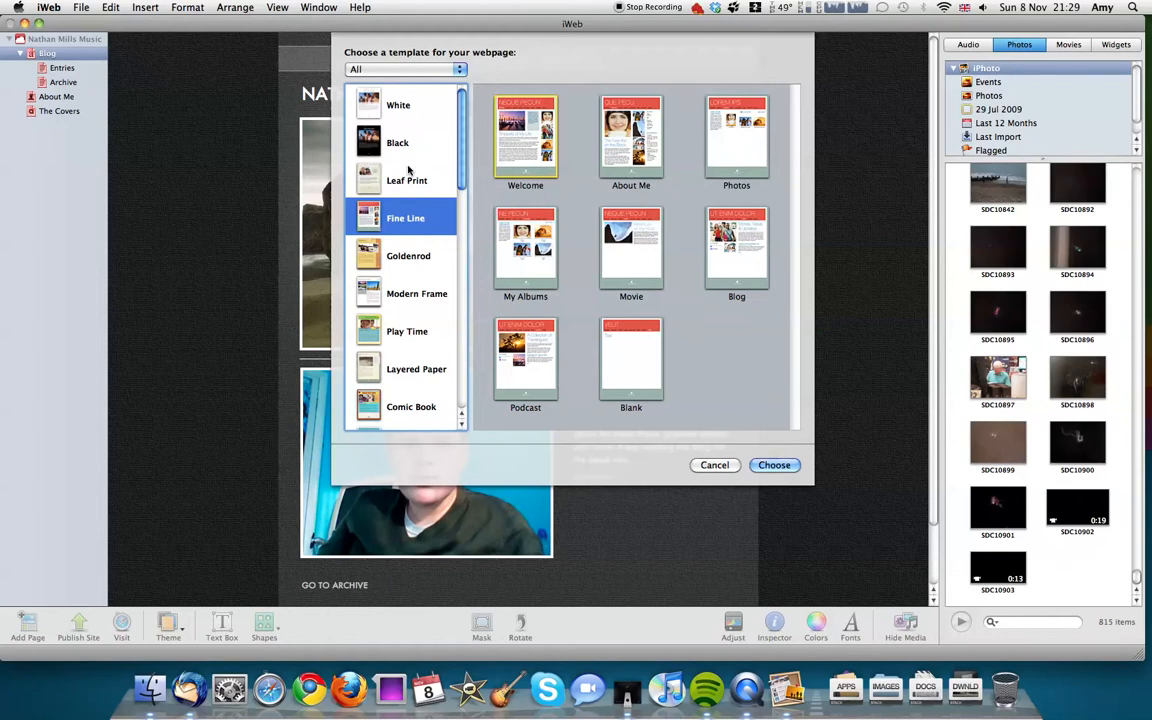
left_click(436, 298)
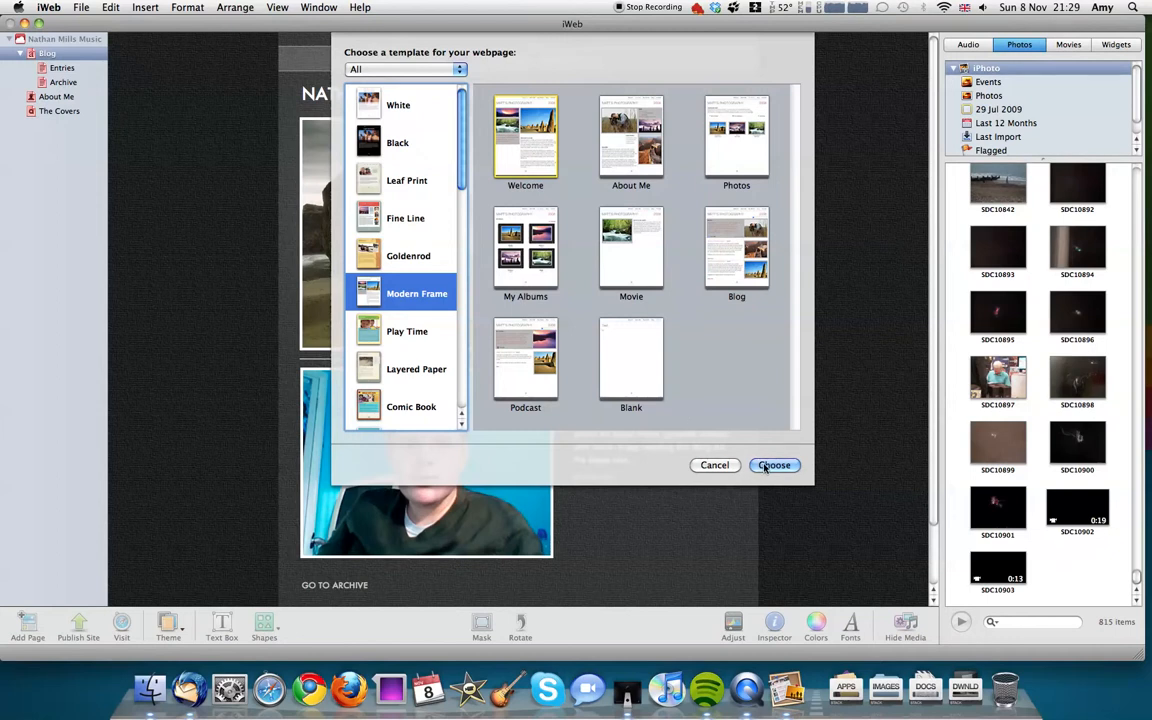
left_click(612, 140)
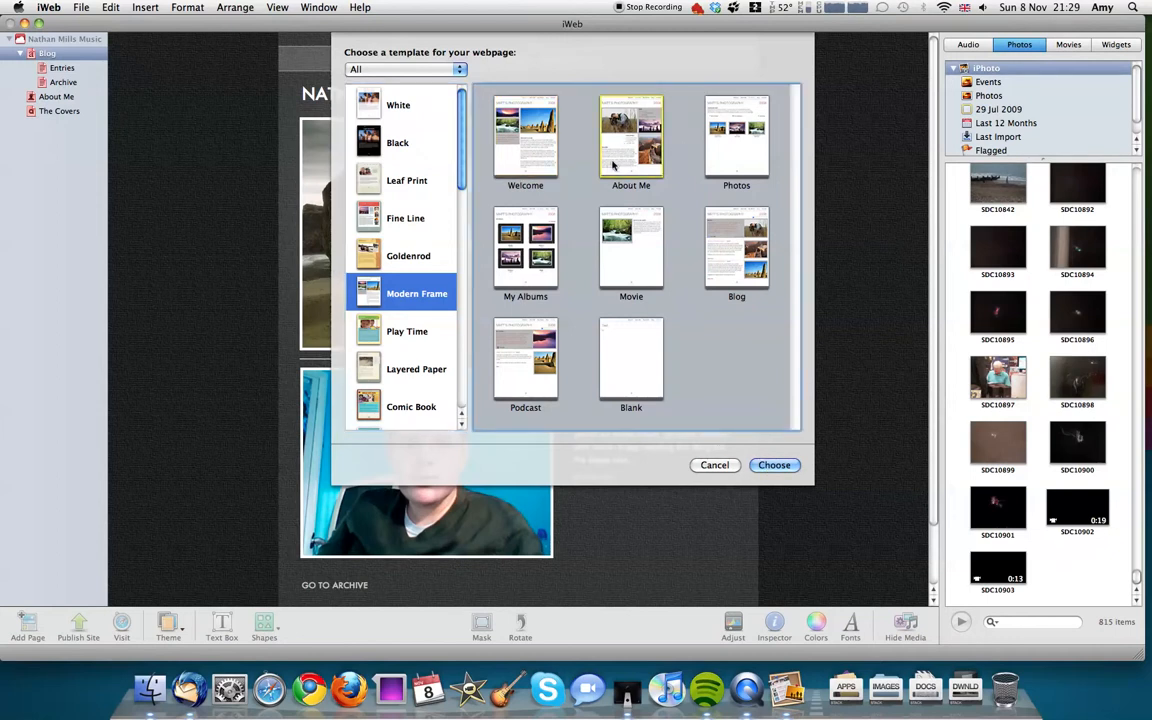
left_click(574, 352)
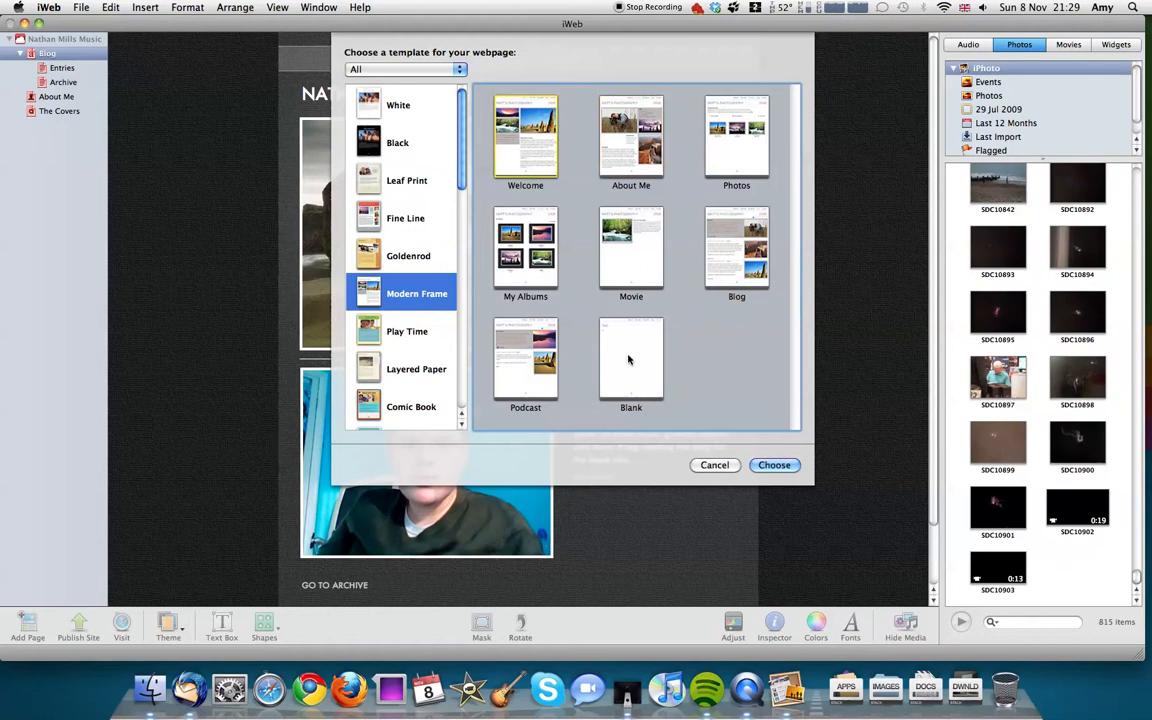
left_click(775, 465)
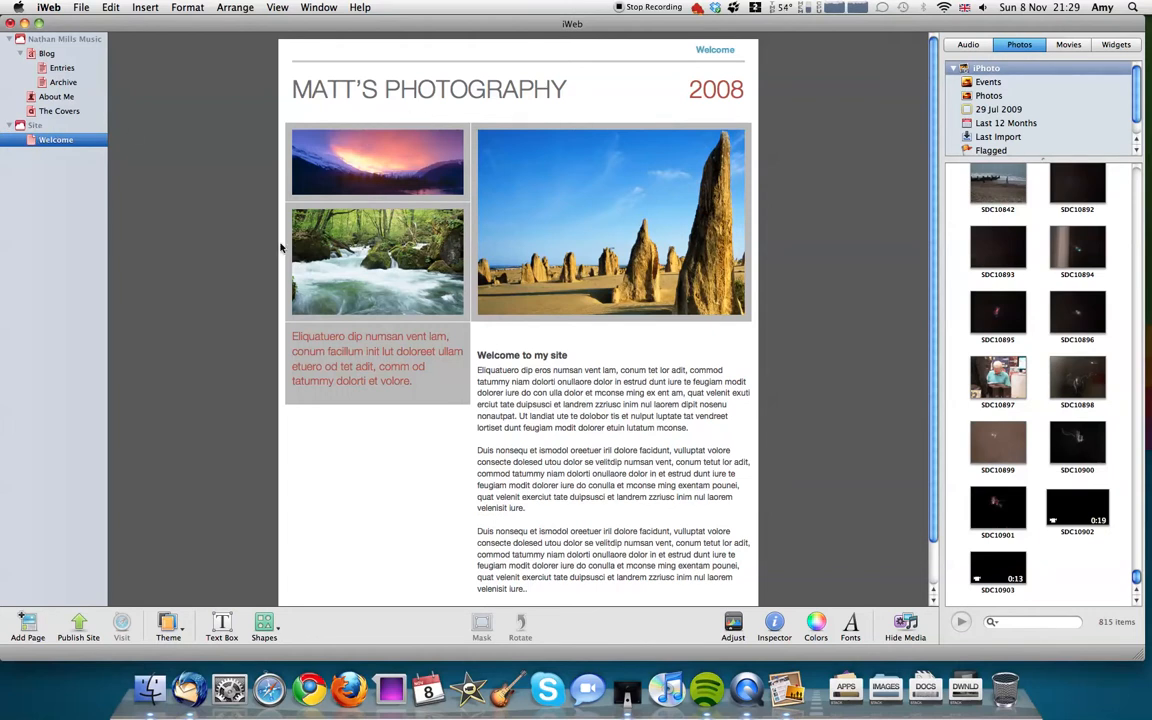
Step: Rename the newly added site as "My Website"
left_click(34, 126)
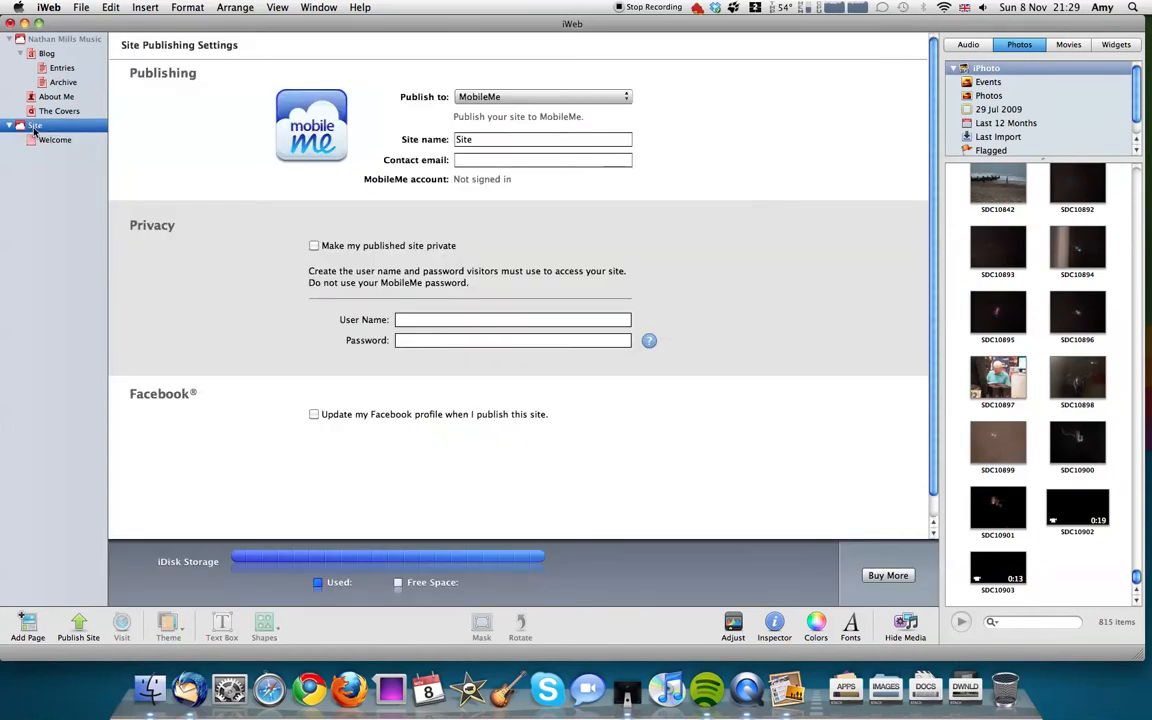
right_click(35, 127)
left_click(78, 135)
type("My Website")
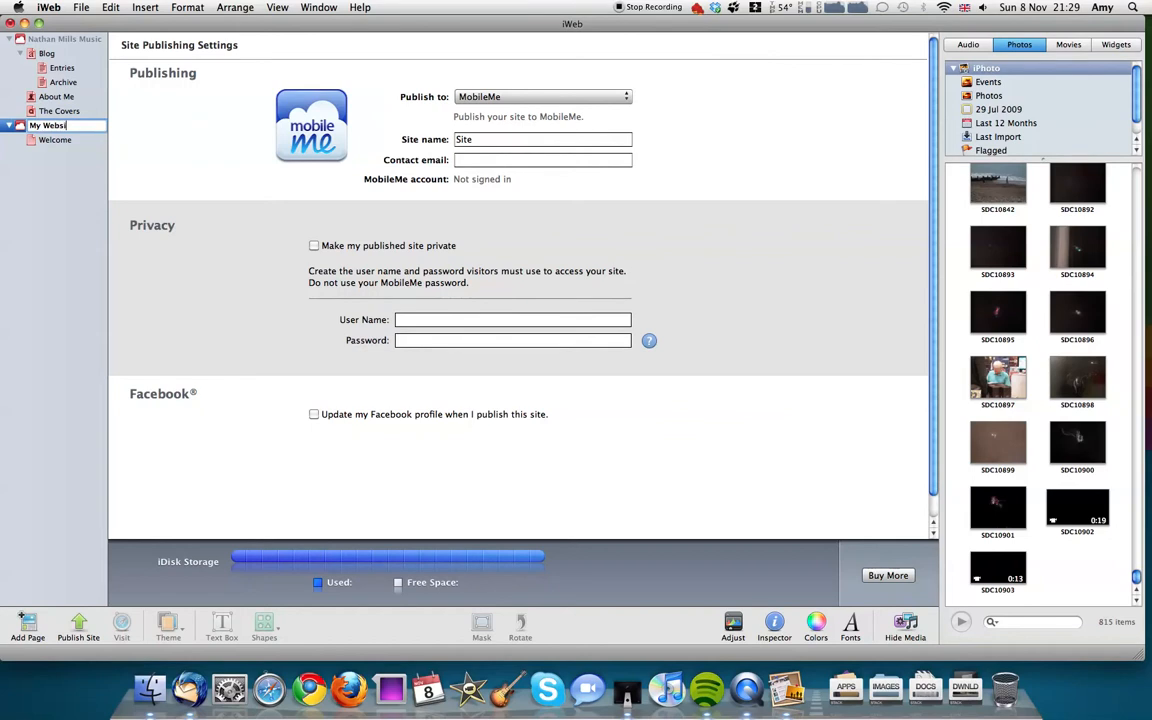
key("Return")
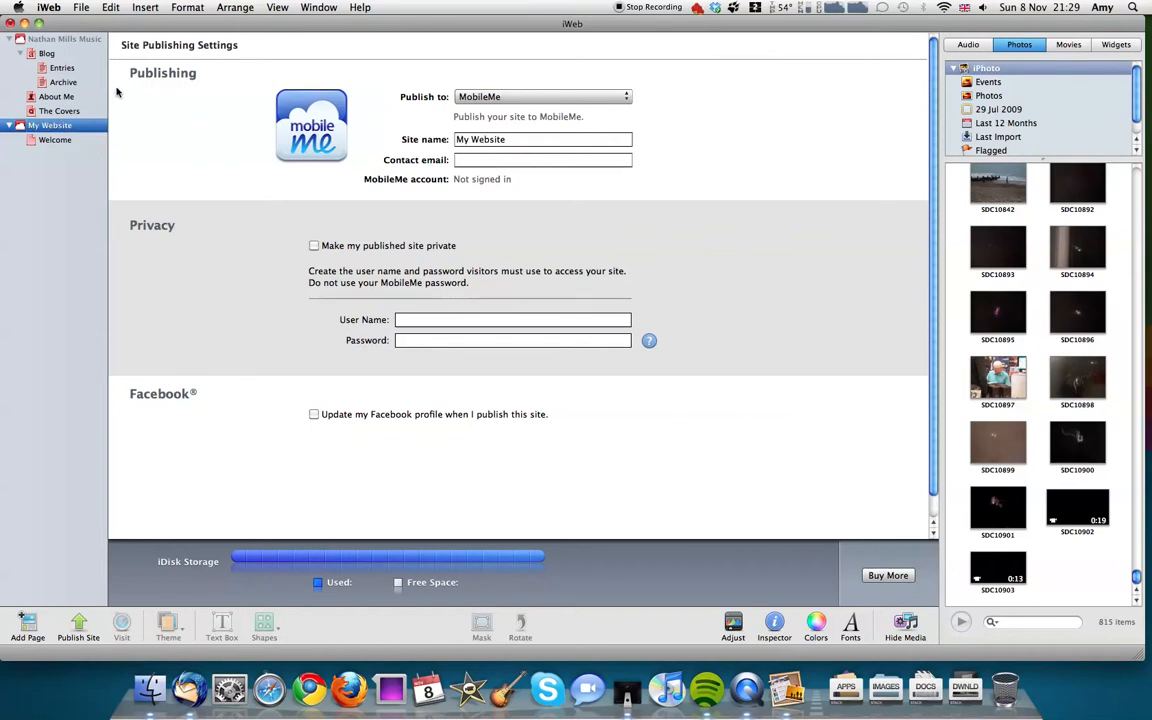
Step: Rename the Welcome page of My Website as "Home"
left_click(50, 139)
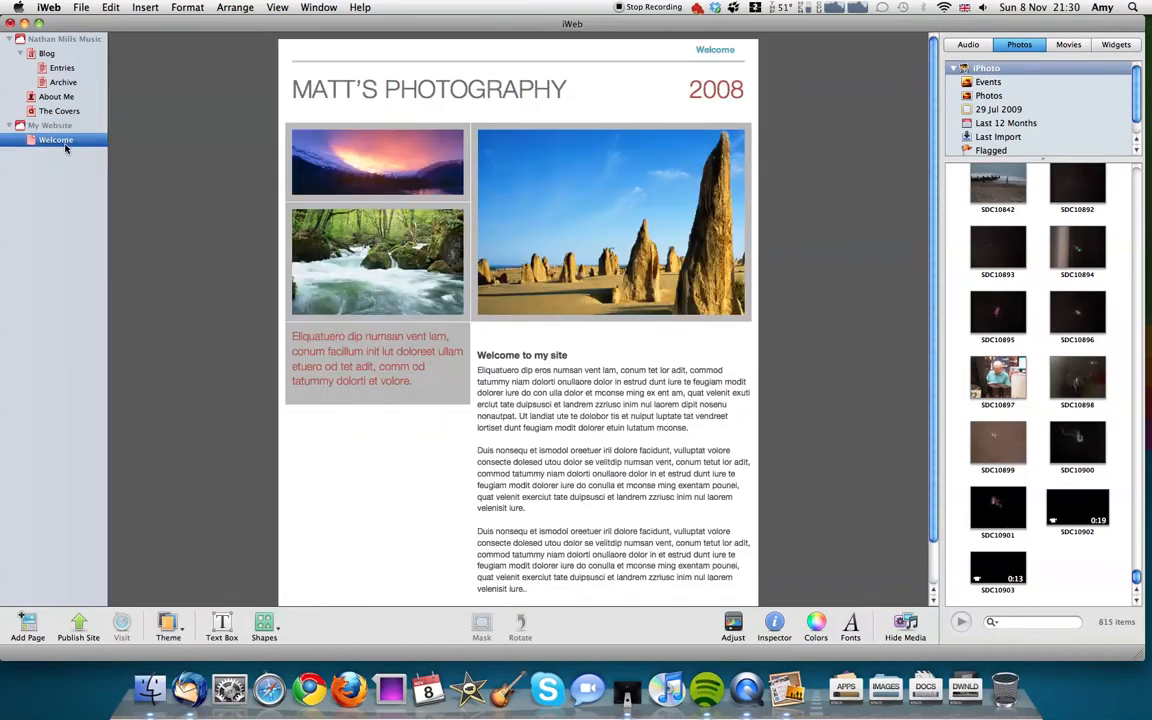
right_click(58, 139)
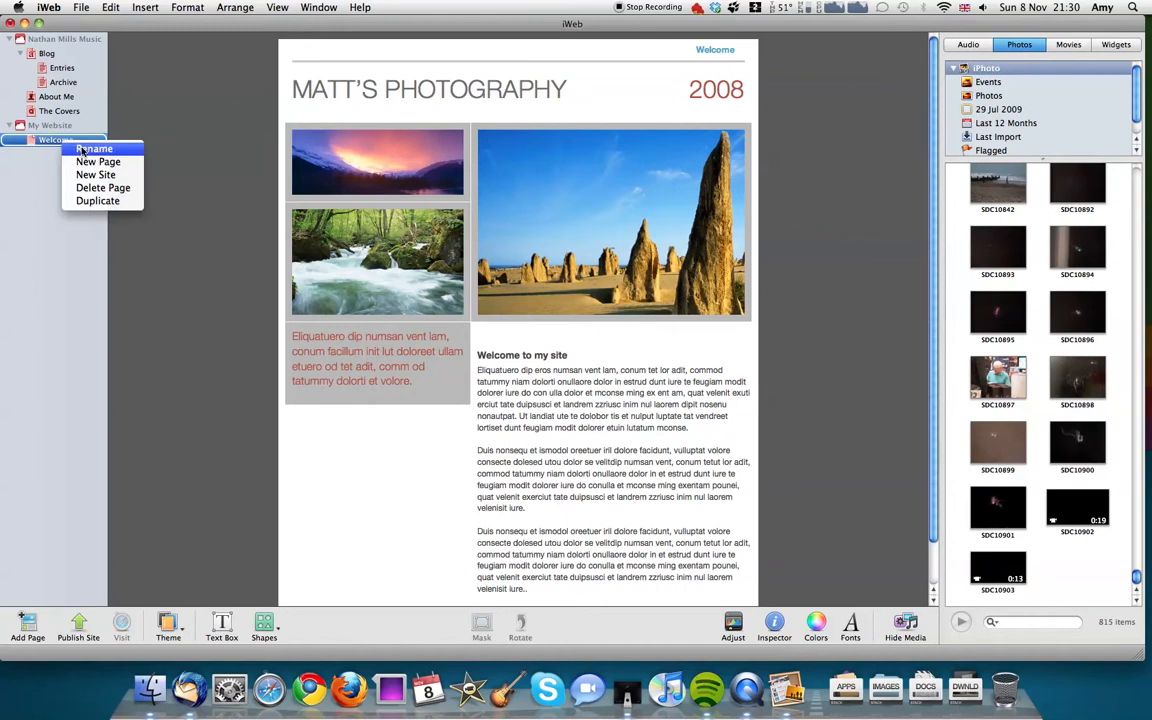
left_click(80, 146)
type("H")
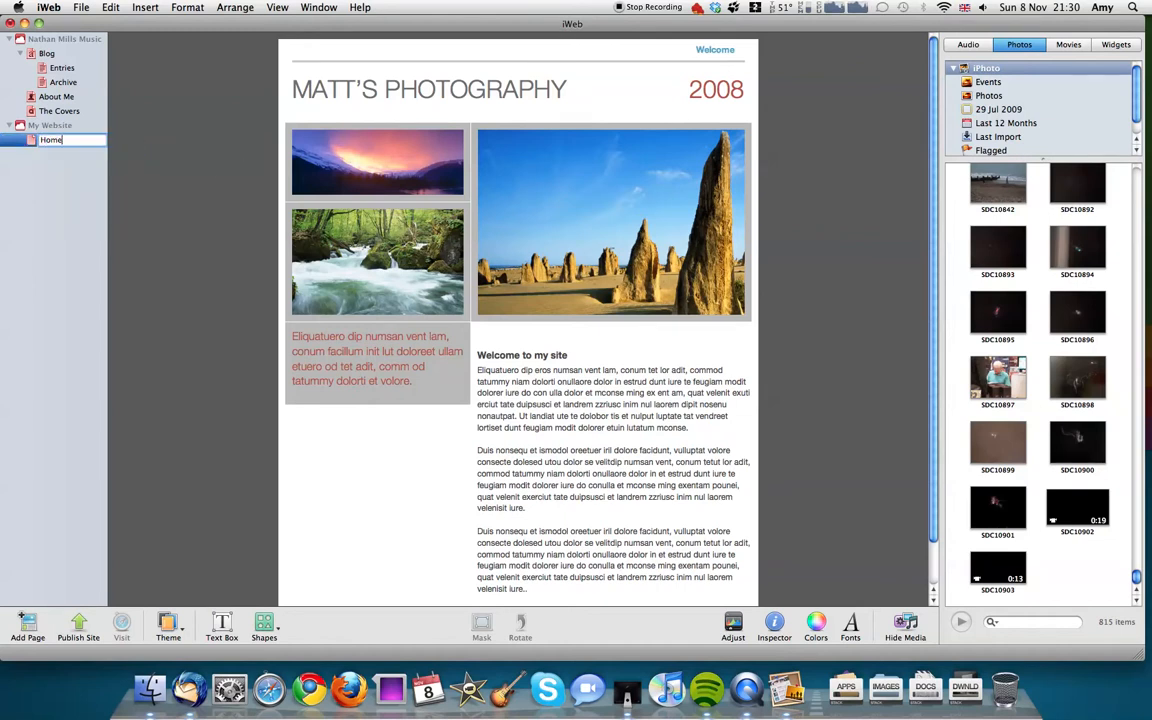
key("Return")
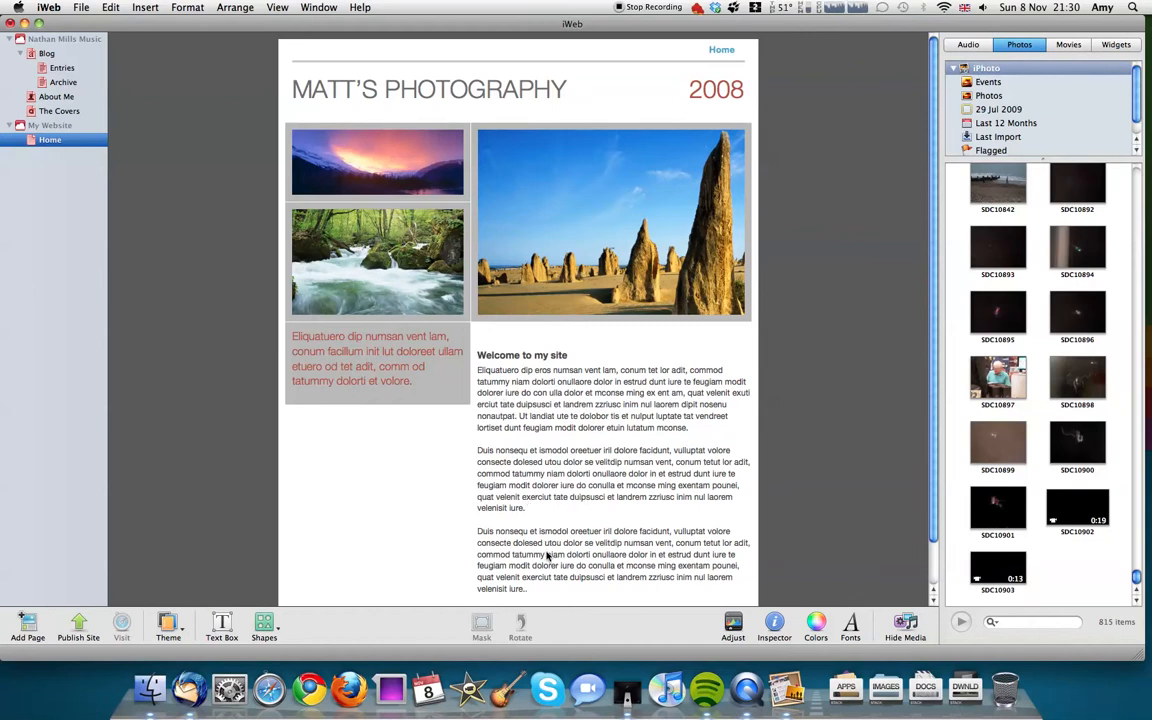
Step: Replace the placeholder body text under "Welcome to my site" with "Hello and welcome."
left_click(571, 406)
scroll(566, 455, "down", 1)
left_click(537, 583)
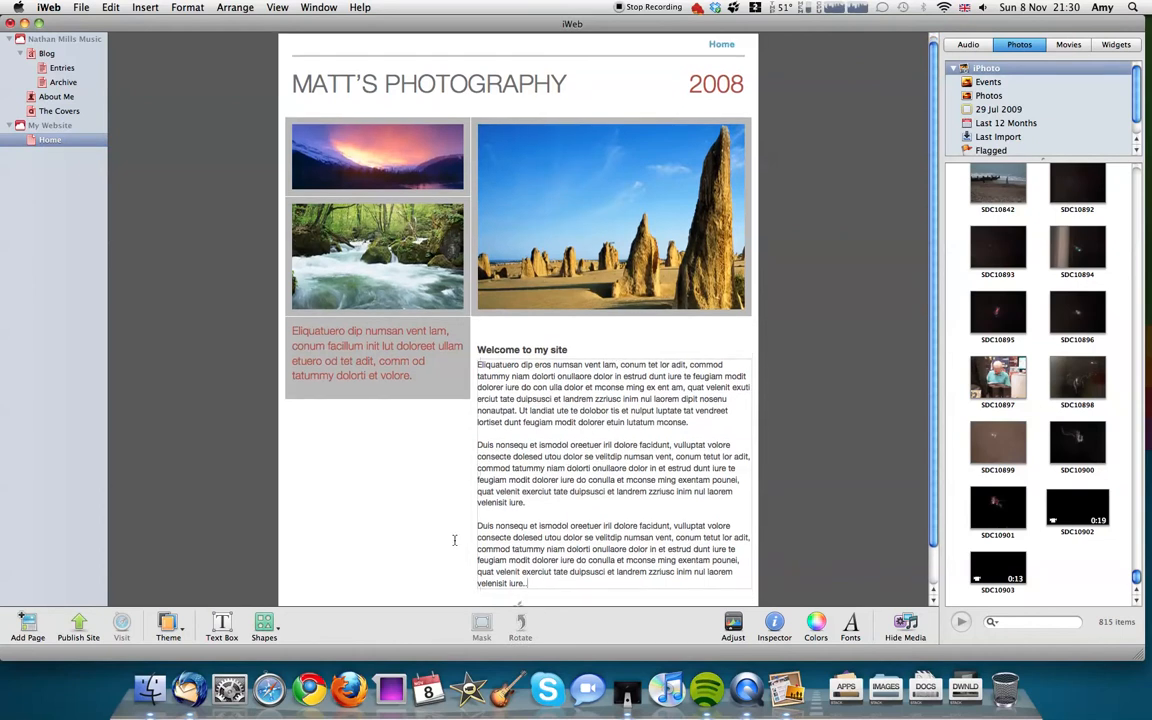
key("super+a")
key("BackSpace")
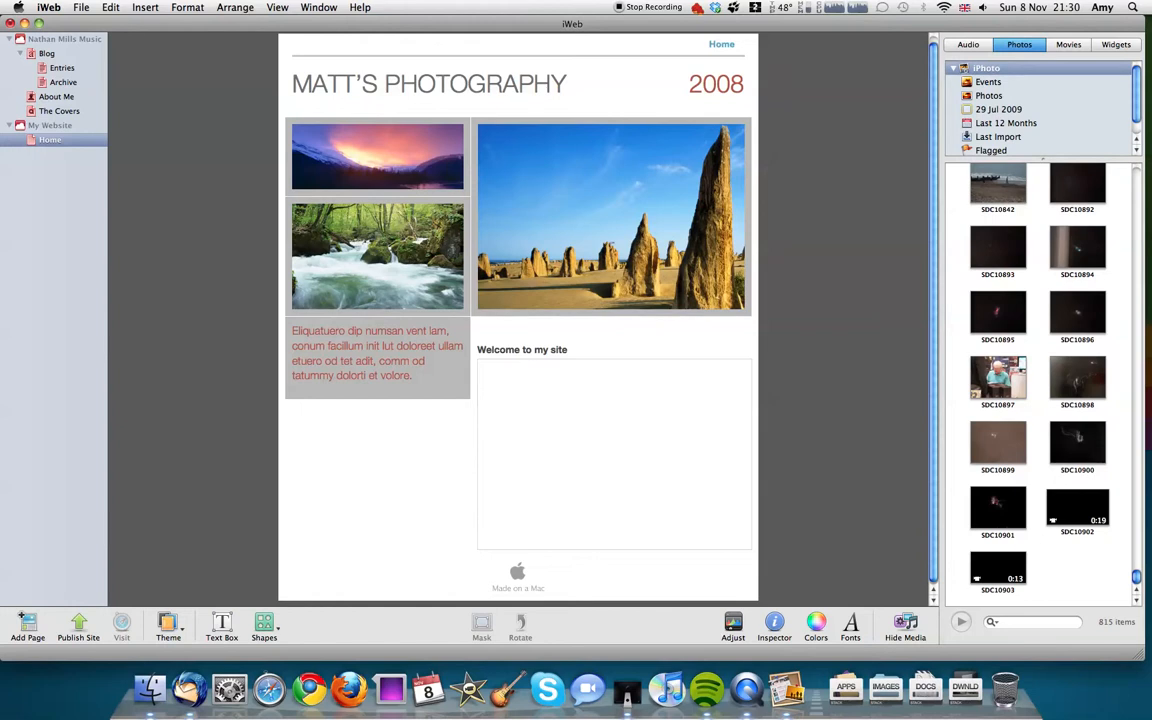
type("Hello and welcome.")
Step: Select the "Hello and welcome." text and choose the Web collection in the Fonts window
left_click_drag(571, 365, 481, 362)
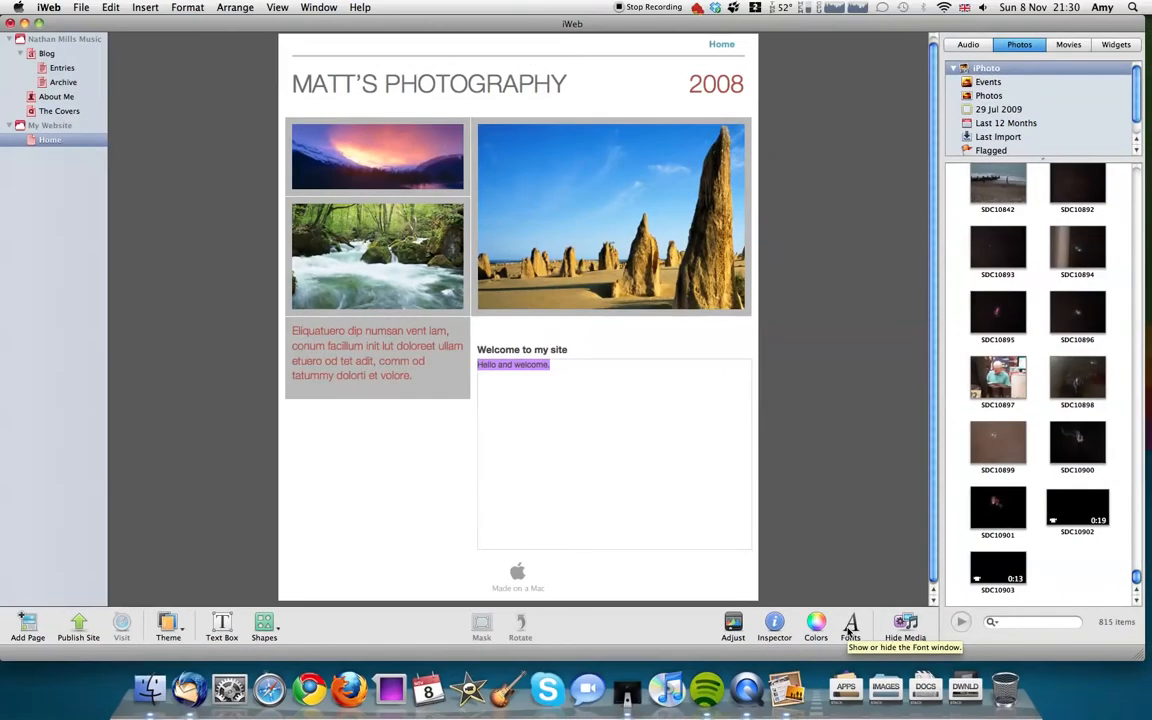
left_click(849, 627)
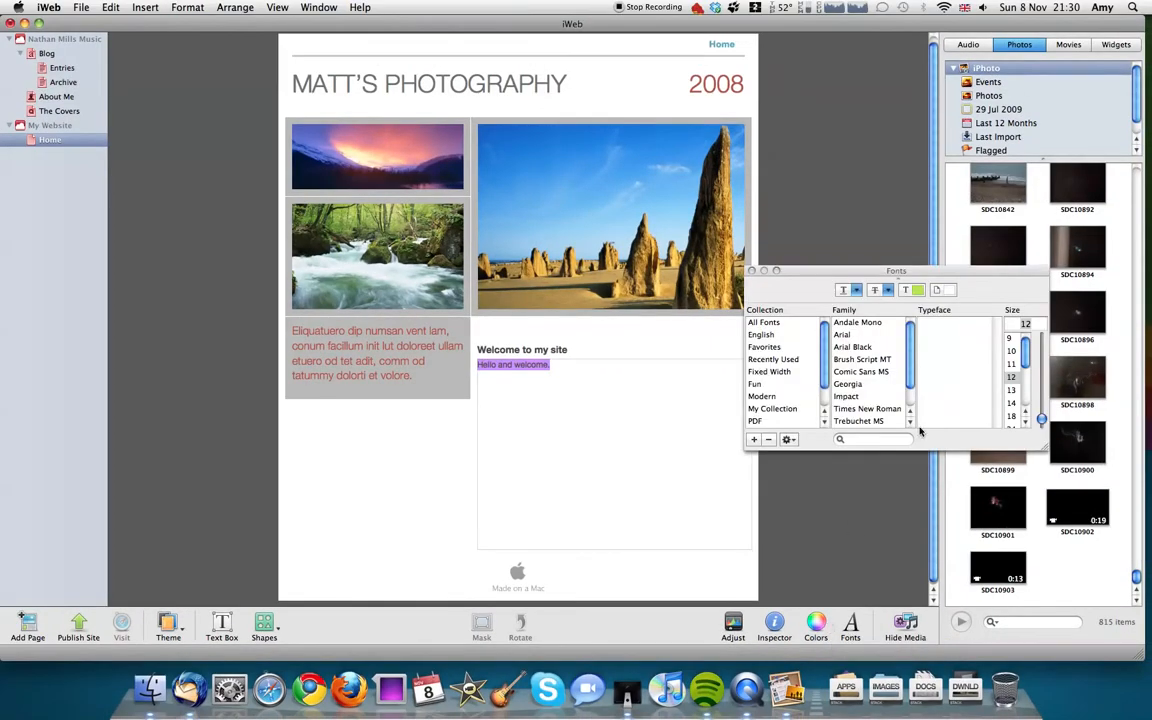
left_click_drag(874, 271, 810, 307)
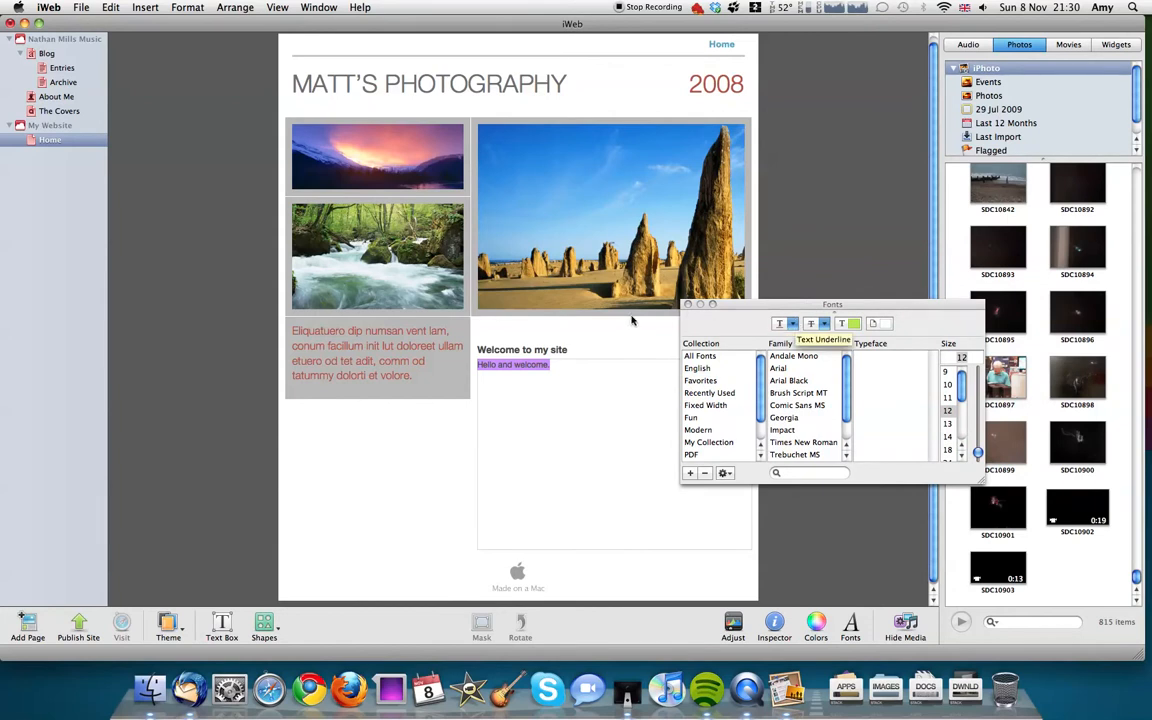
left_click_drag(759, 391, 759, 407)
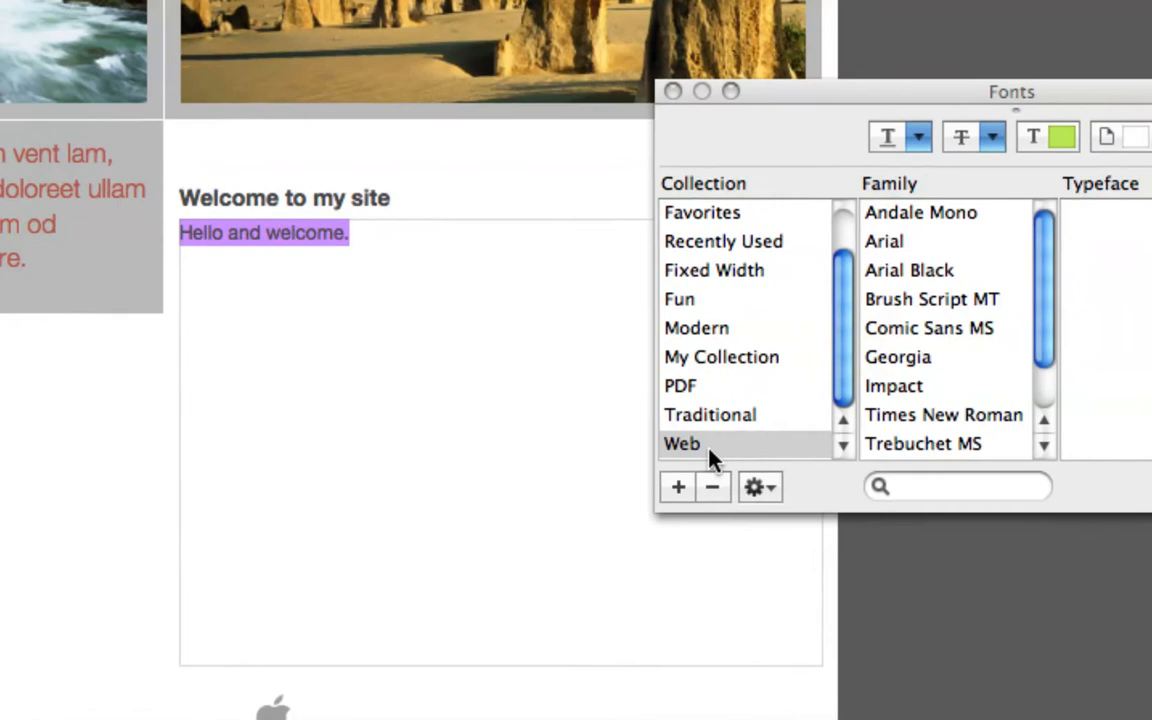
left_click(709, 447)
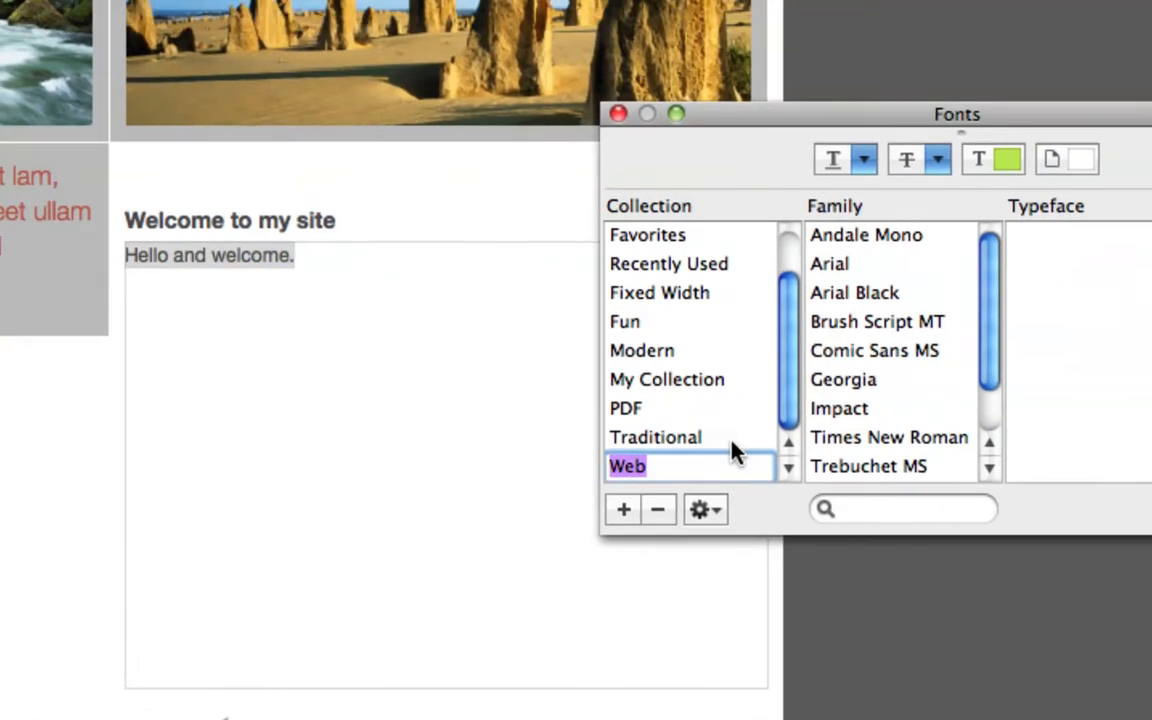
left_click(812, 414)
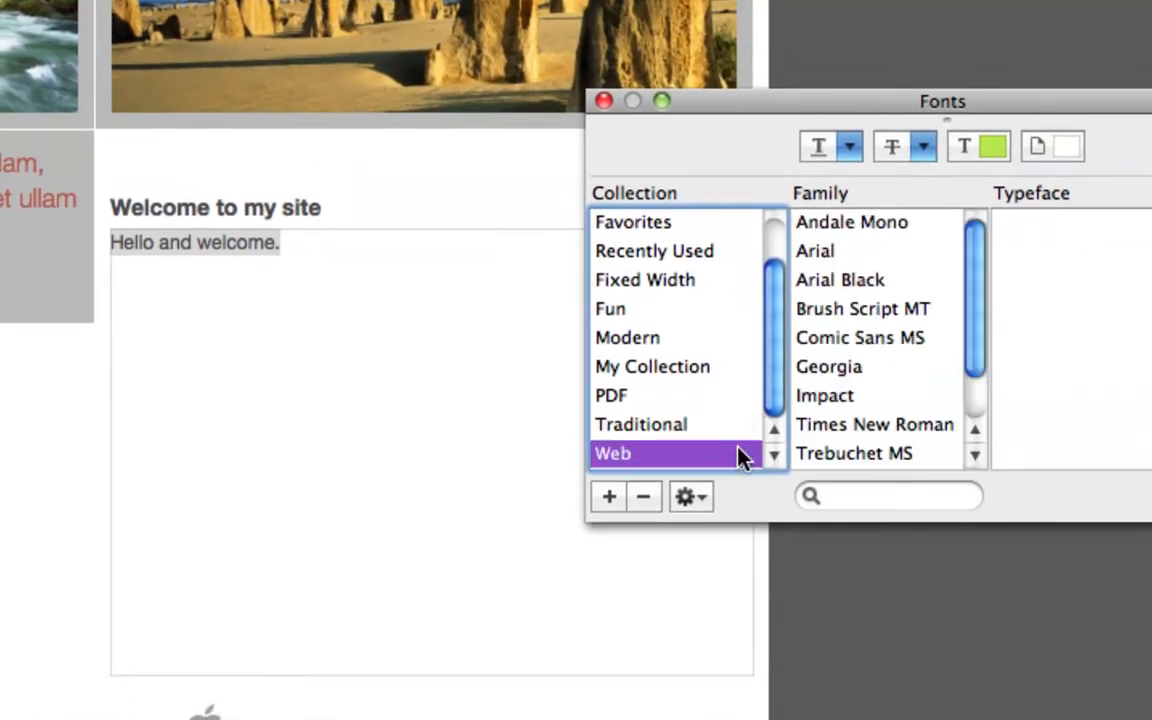
left_click(740, 457)
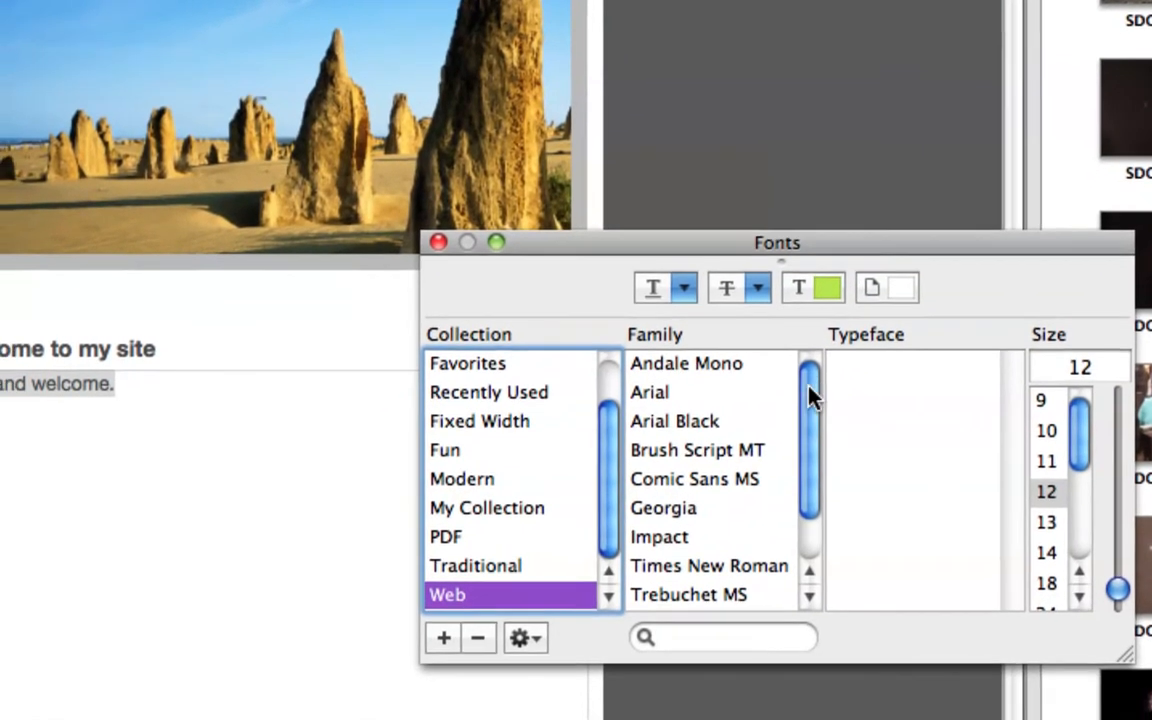
Step: Format the selected greeting in Trebuchet MS Bold and set its size to 19
scroll(795, 400, "down", 2)
scroll(800, 393, "up", 1)
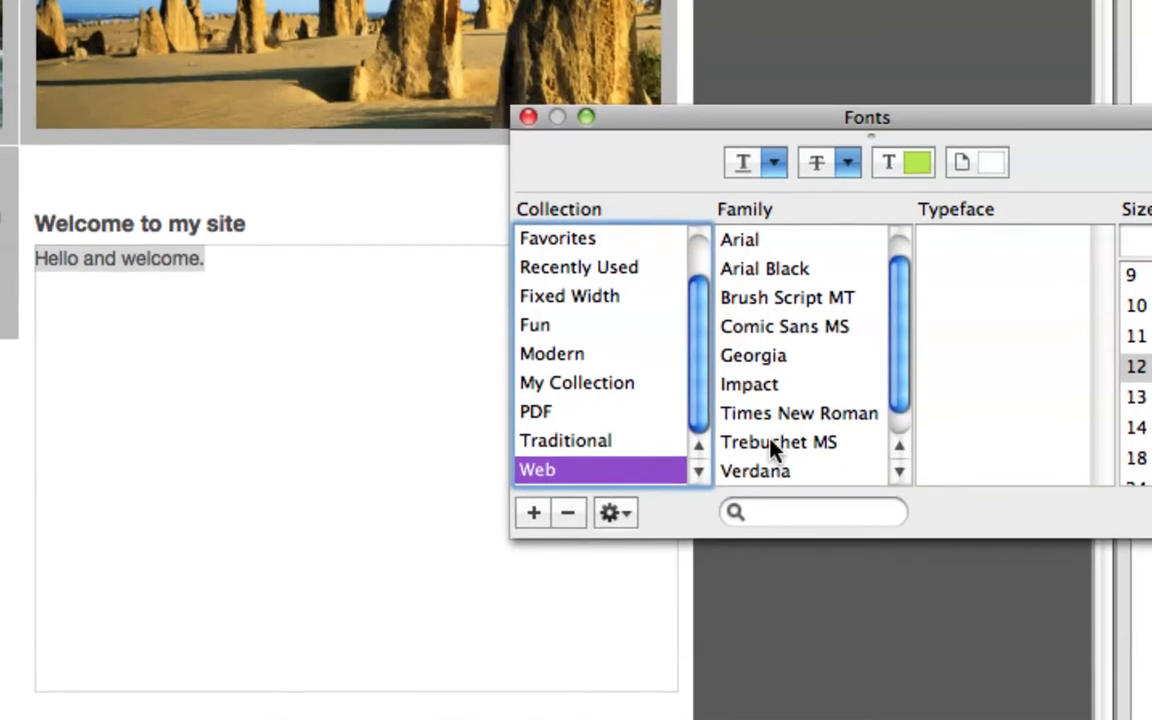
left_click(750, 510)
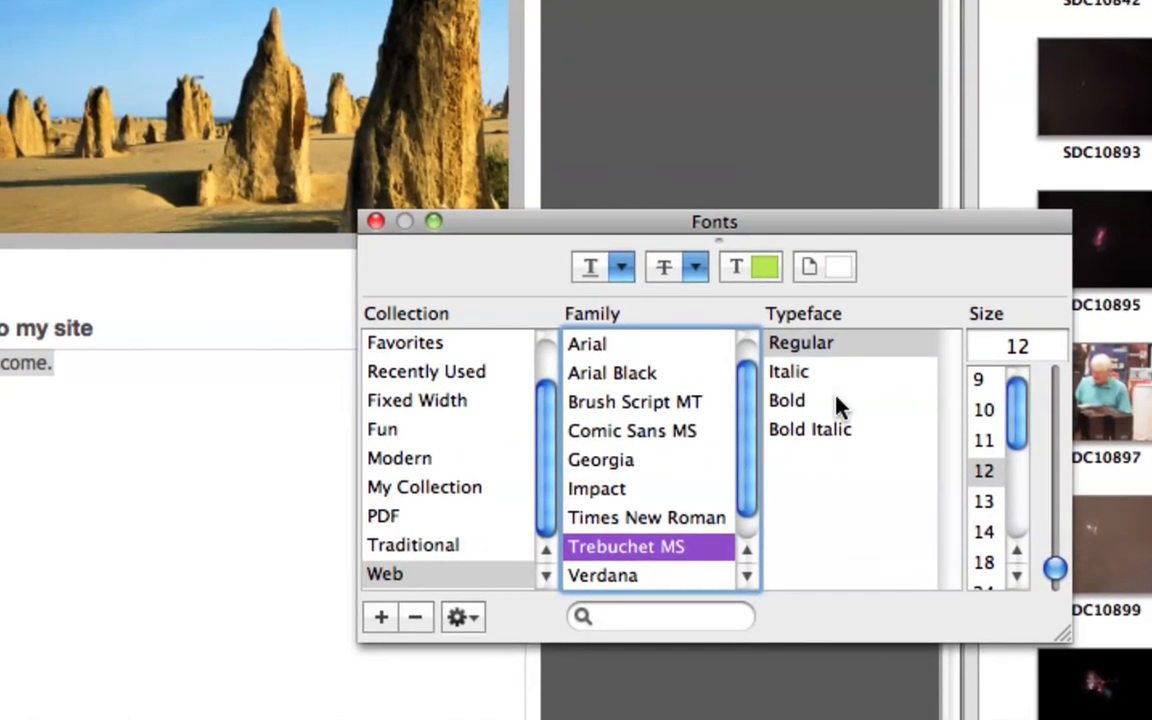
left_click(836, 421)
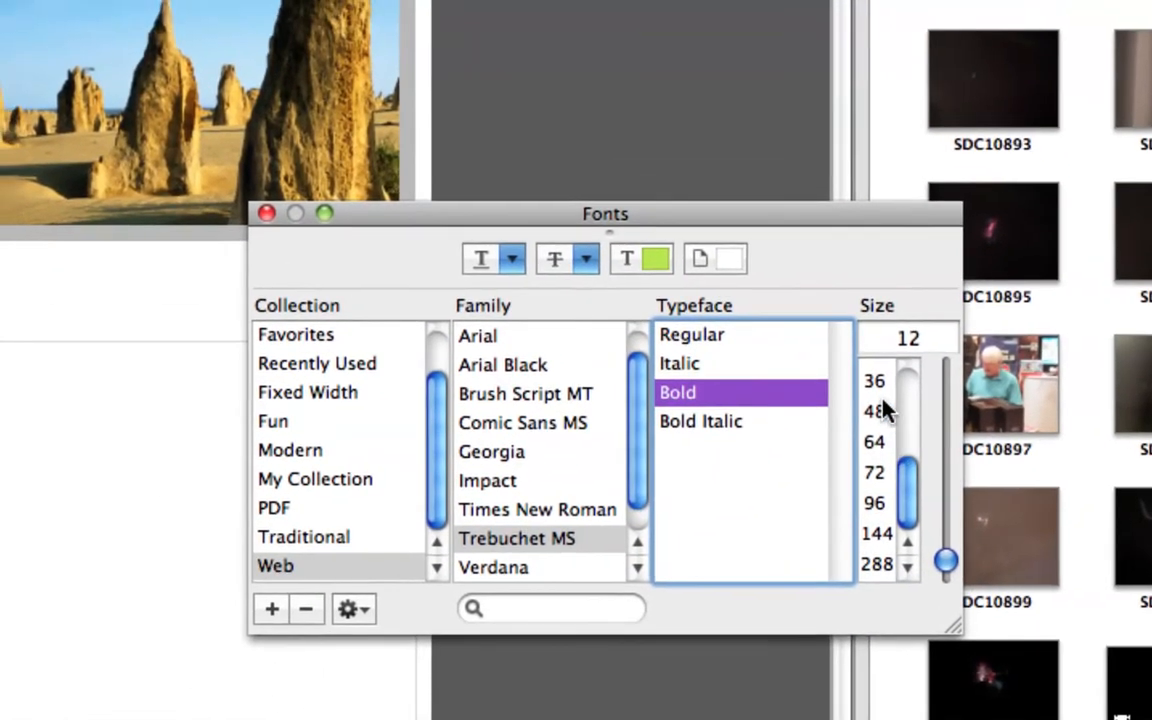
left_click(870, 363)
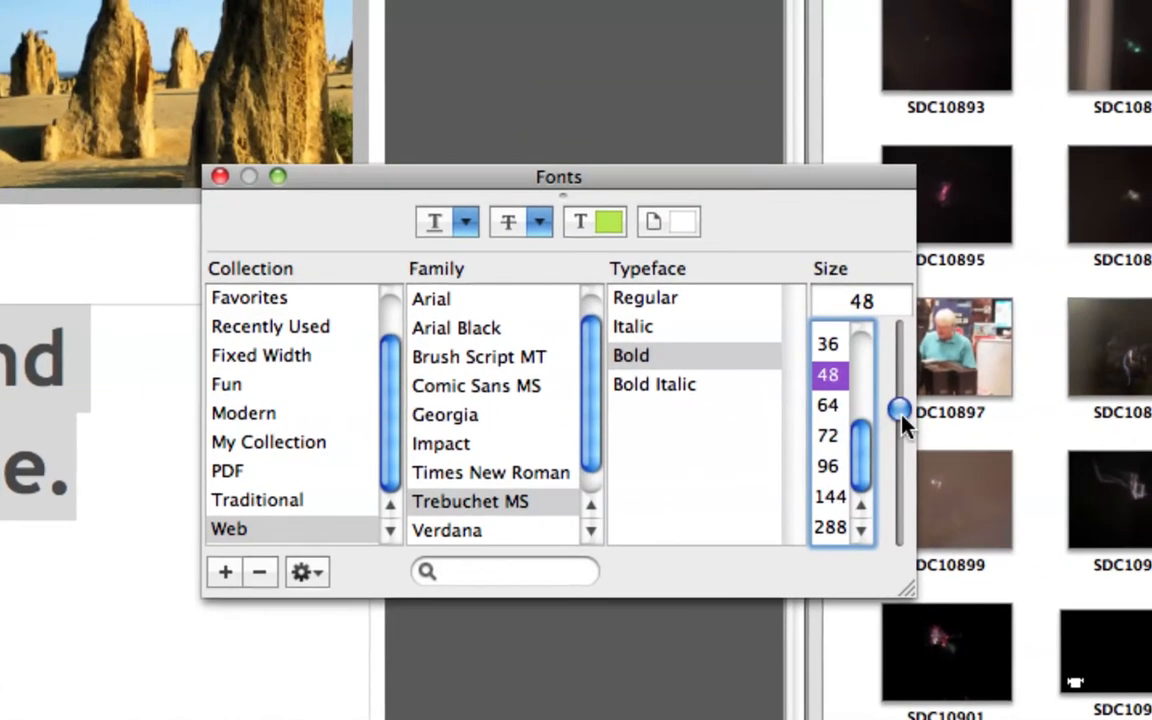
left_click_drag(903, 425, 900, 457)
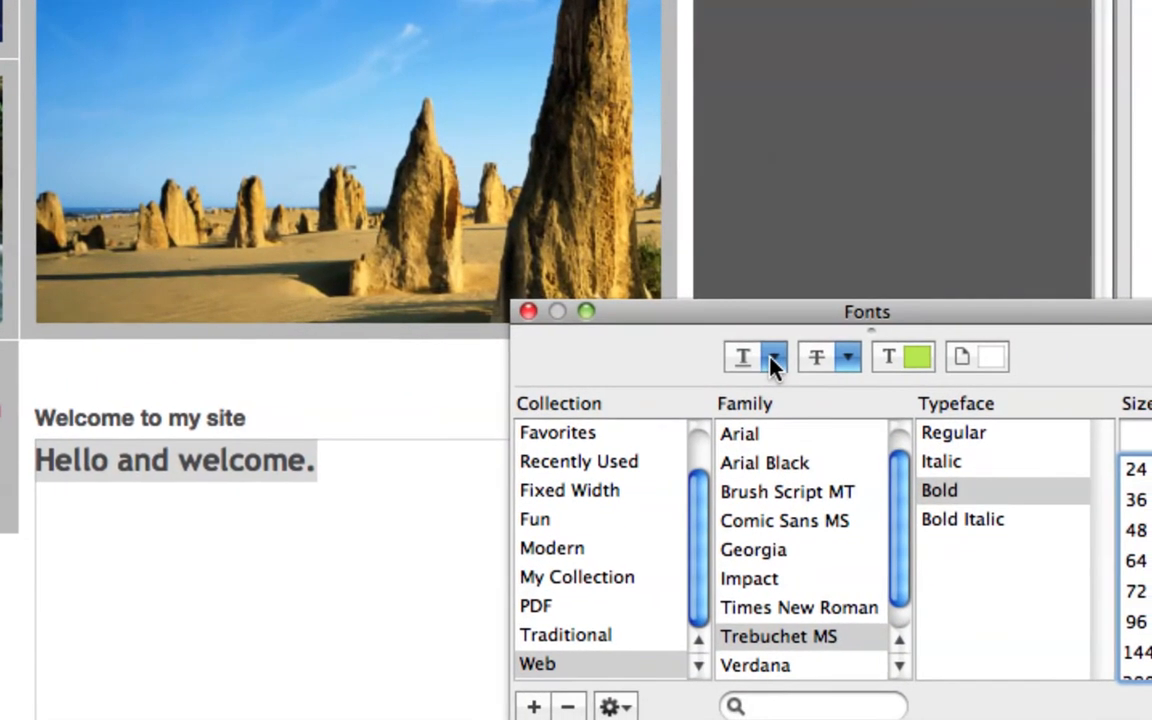
Step: Try a single underline on the greeting and change it to a double underline
left_click(779, 358)
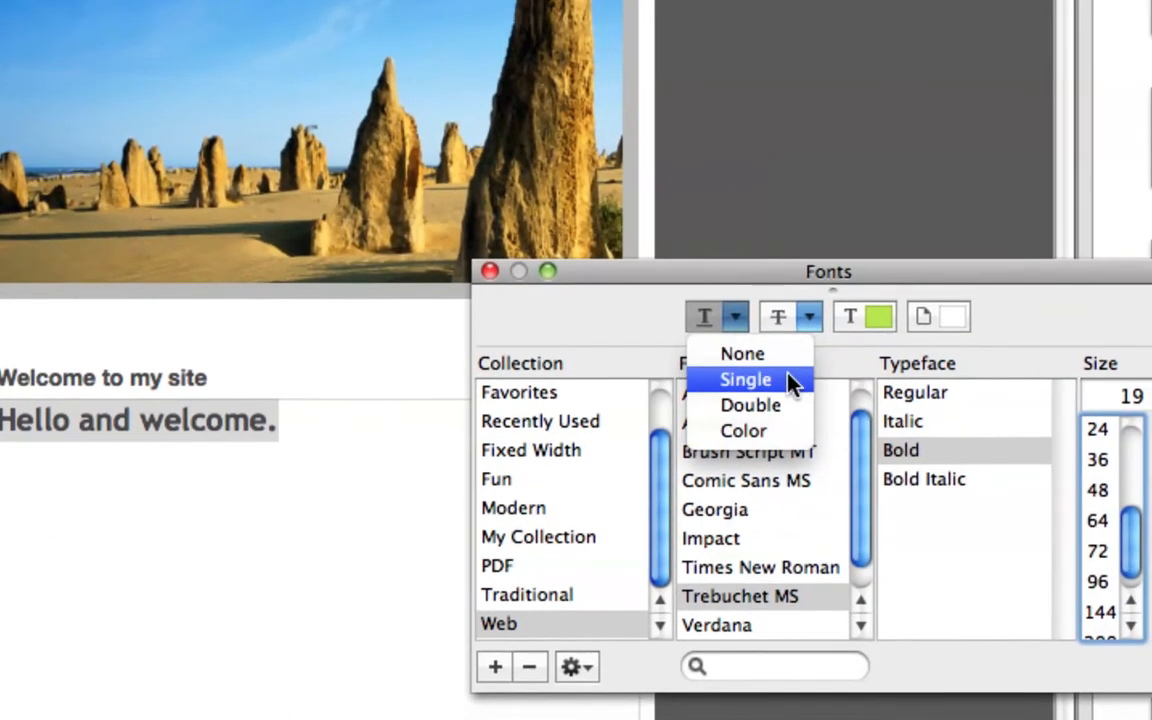
left_click(790, 376)
left_click(734, 316)
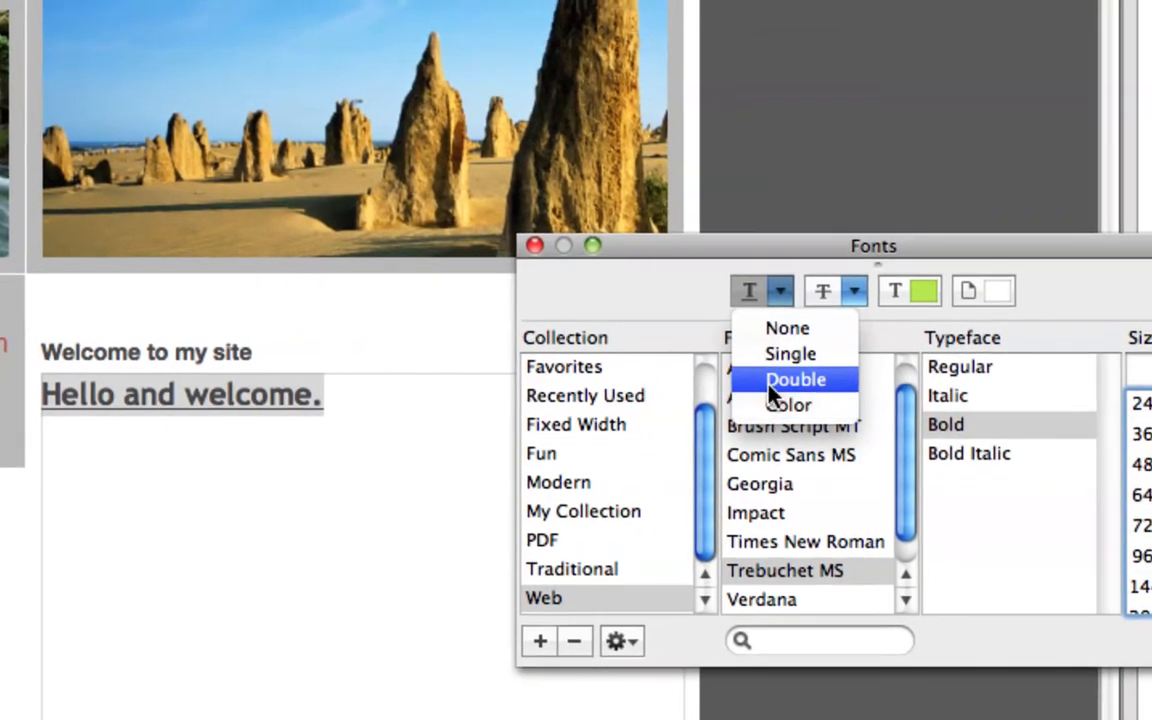
left_click(771, 380)
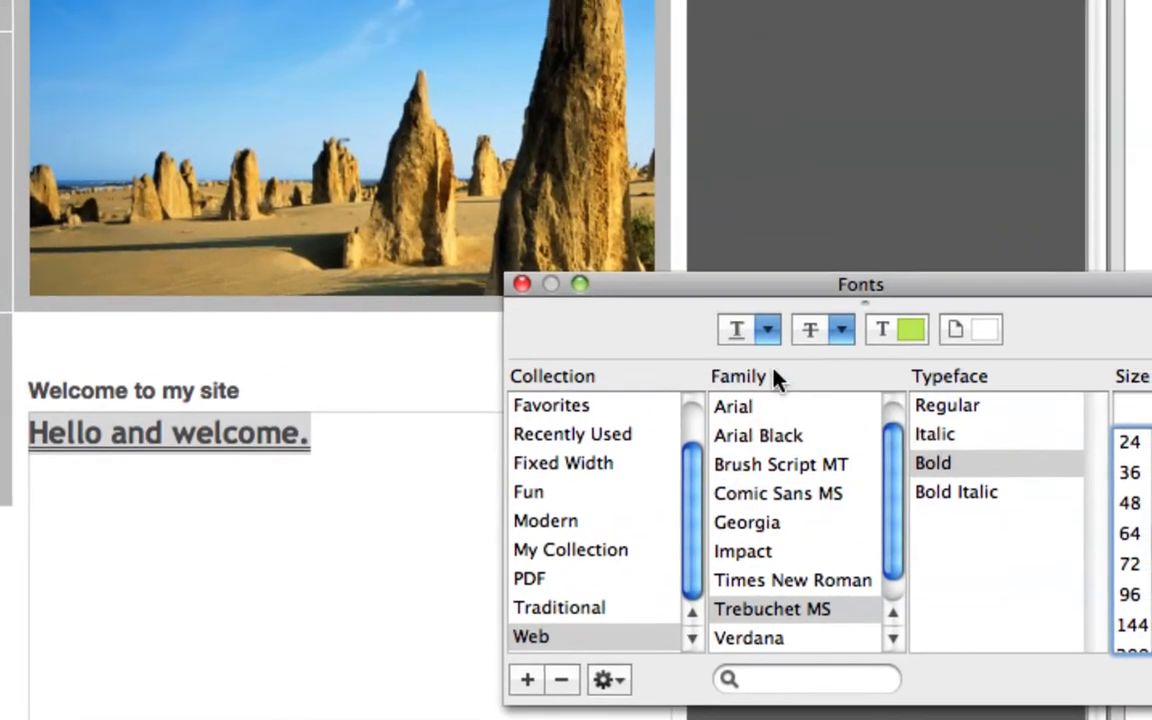
Step: Set the greeting's underline color to purple at 100% opacity using the color wheel
left_click(780, 290)
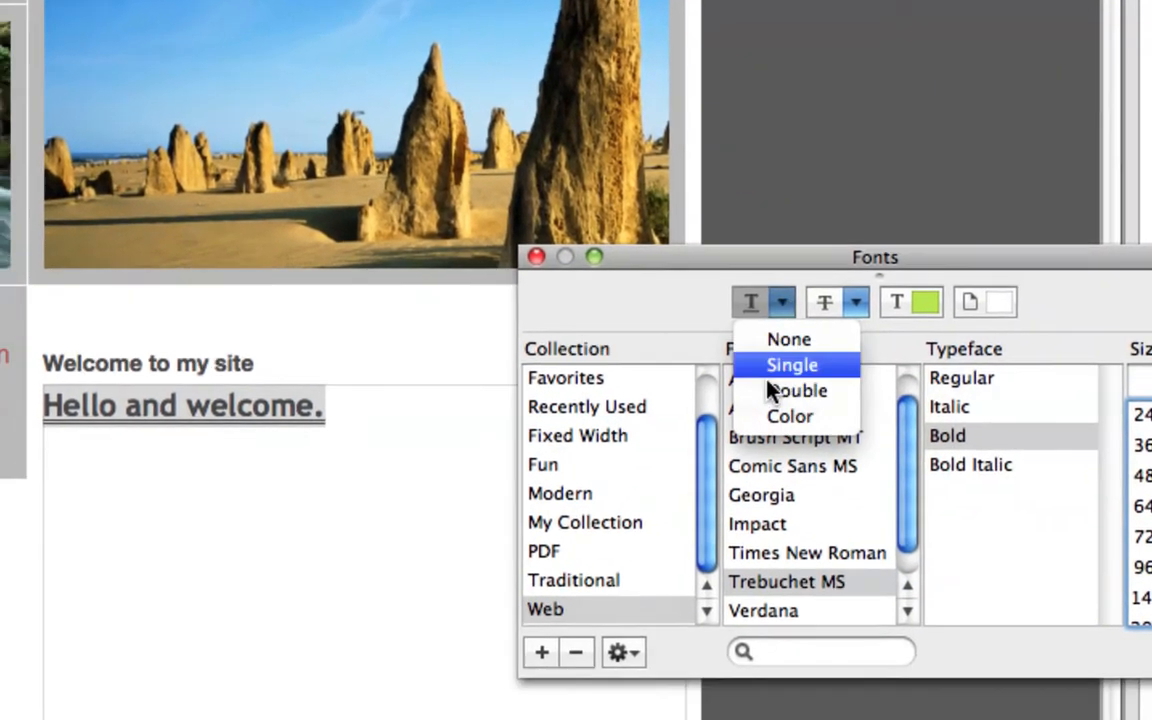
left_click(775, 416)
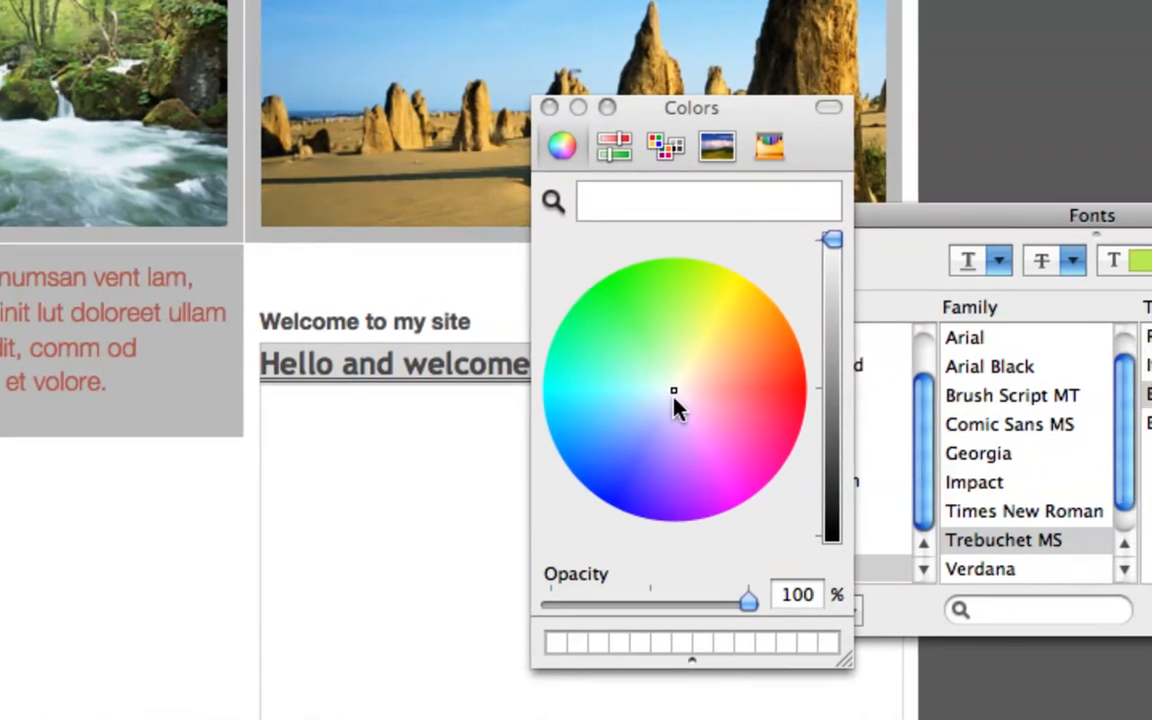
mouse_move(674, 399)
left_mouse_down()
mouse_move(662, 425)
mouse_move(680, 462)
mouse_move(680, 434)
left_mouse_up()
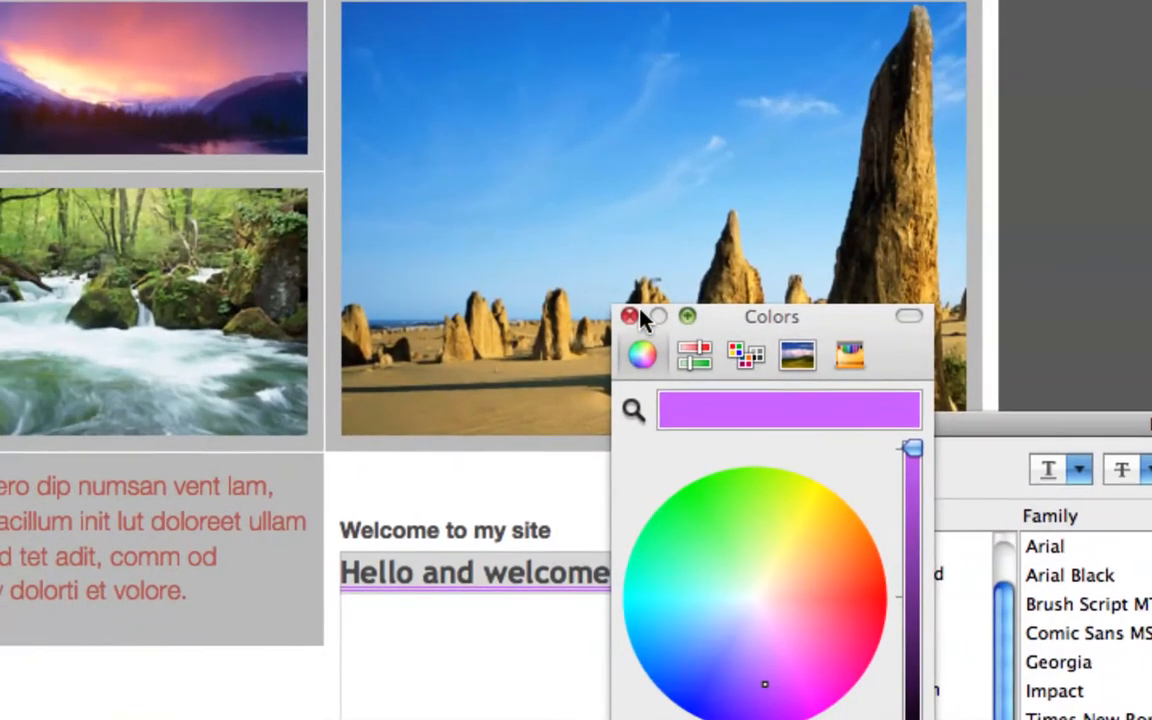
left_click(631, 316)
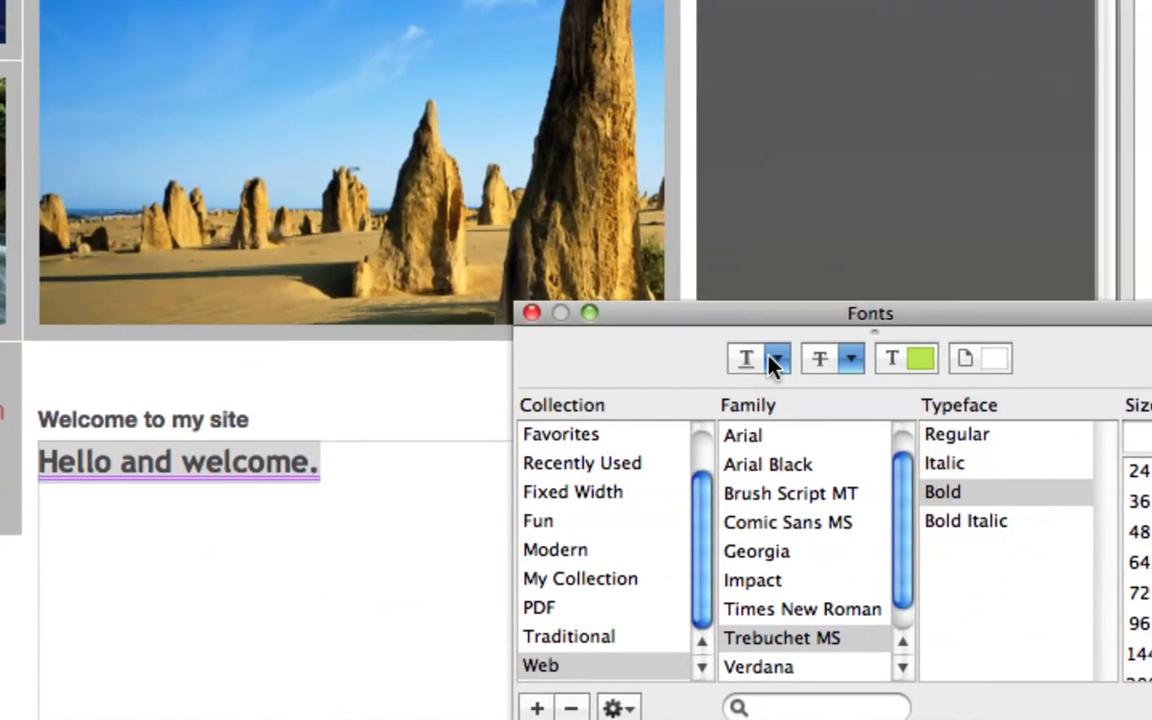
Step: Change the greeting's underline to single, and remove the underline from the greeting altogether
left_click(772, 360)
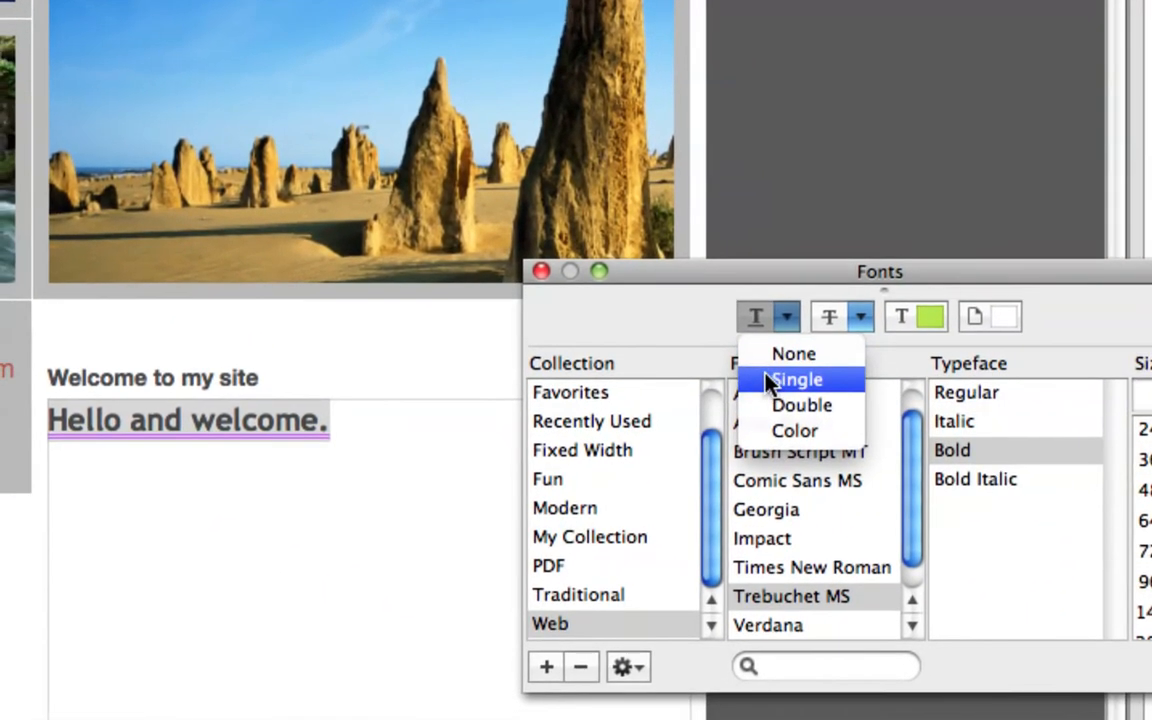
left_click(760, 412)
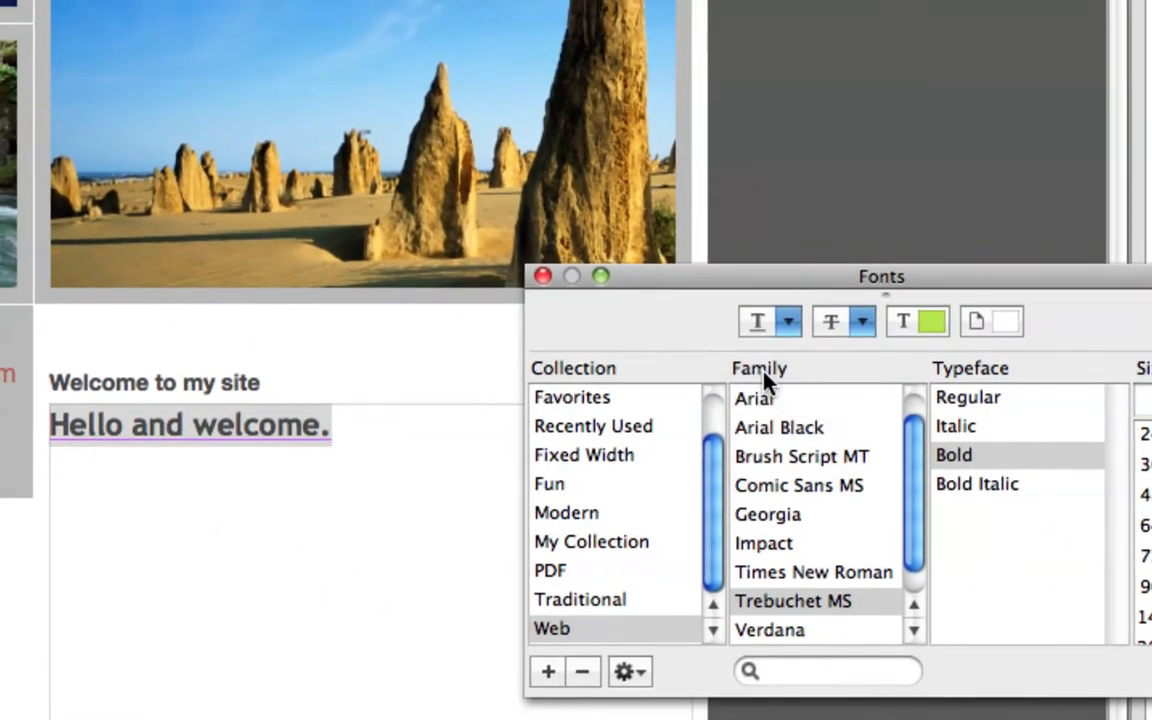
left_click(789, 321)
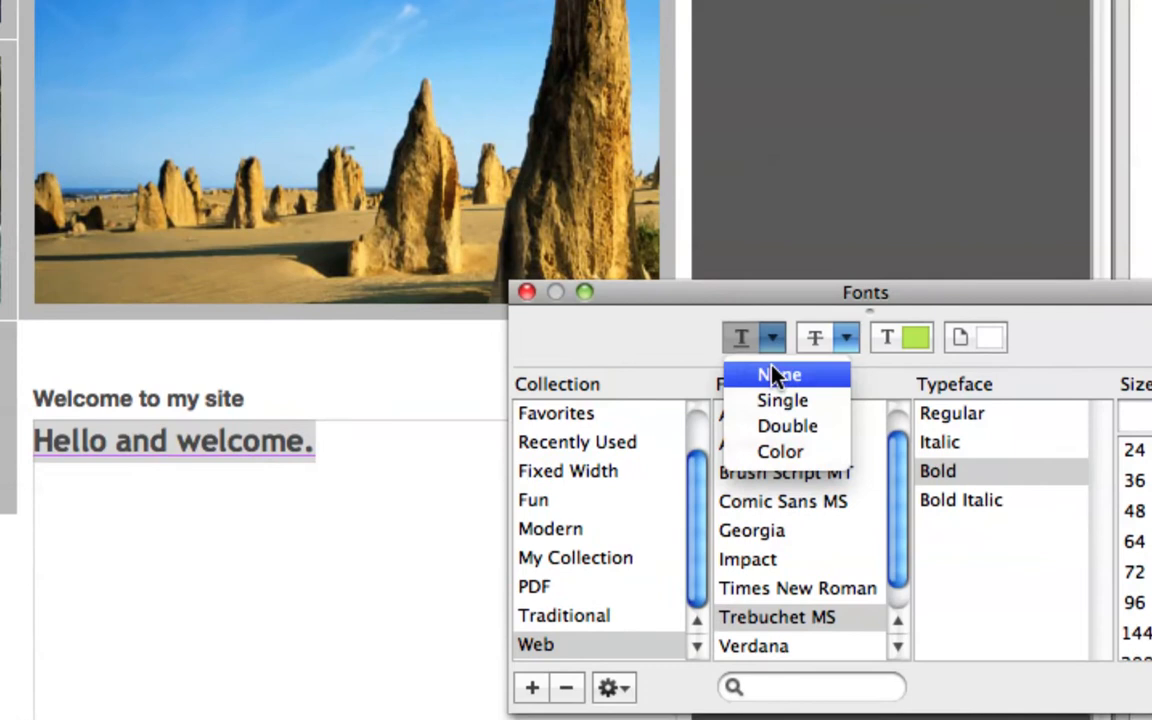
left_click(776, 375)
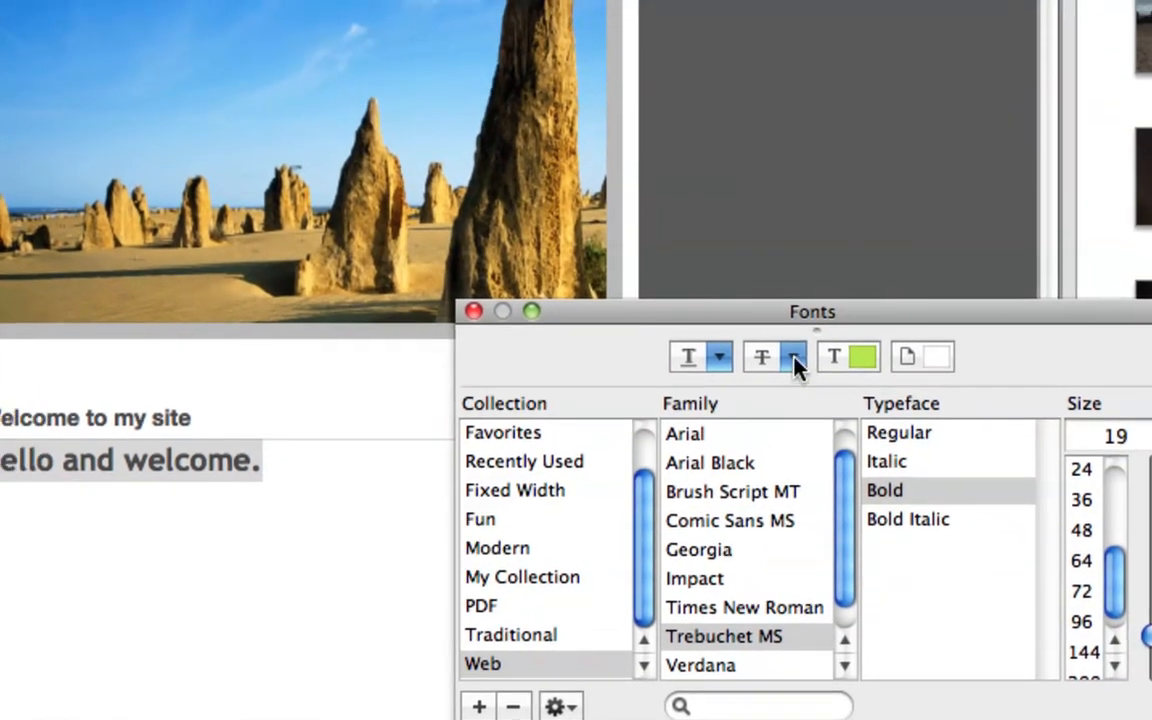
Step: Try a single strikethrough in pink on the greeting, and remove the strikethrough
left_click(793, 360)
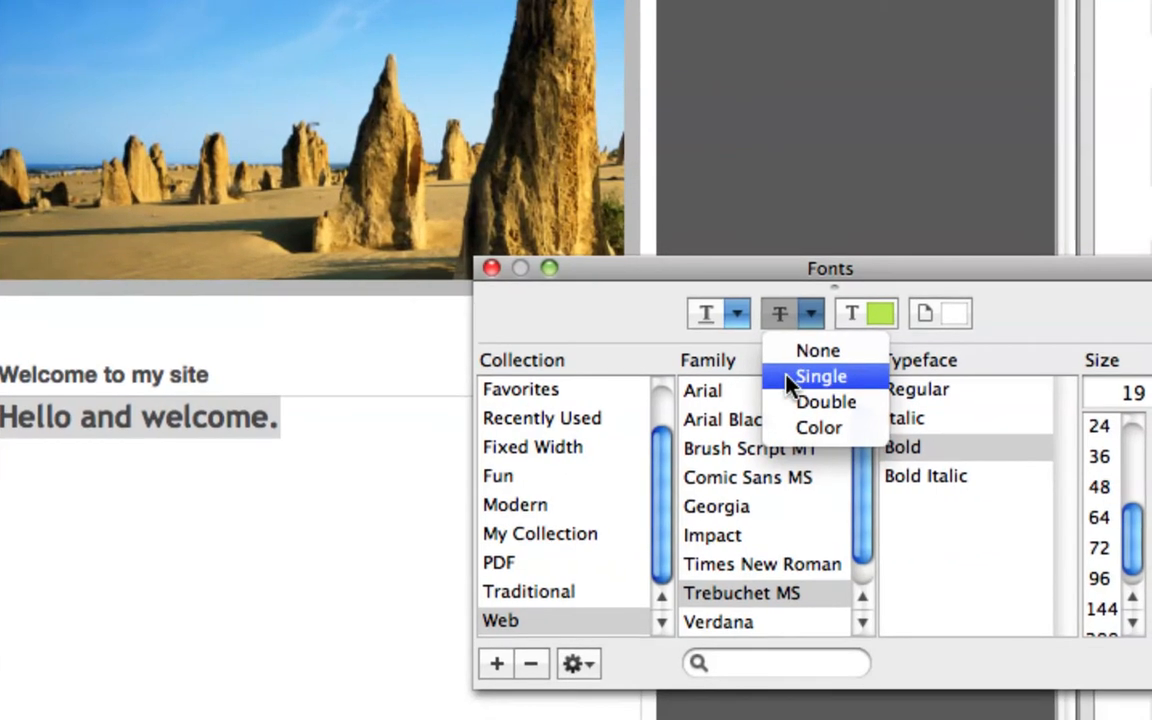
left_click(805, 380)
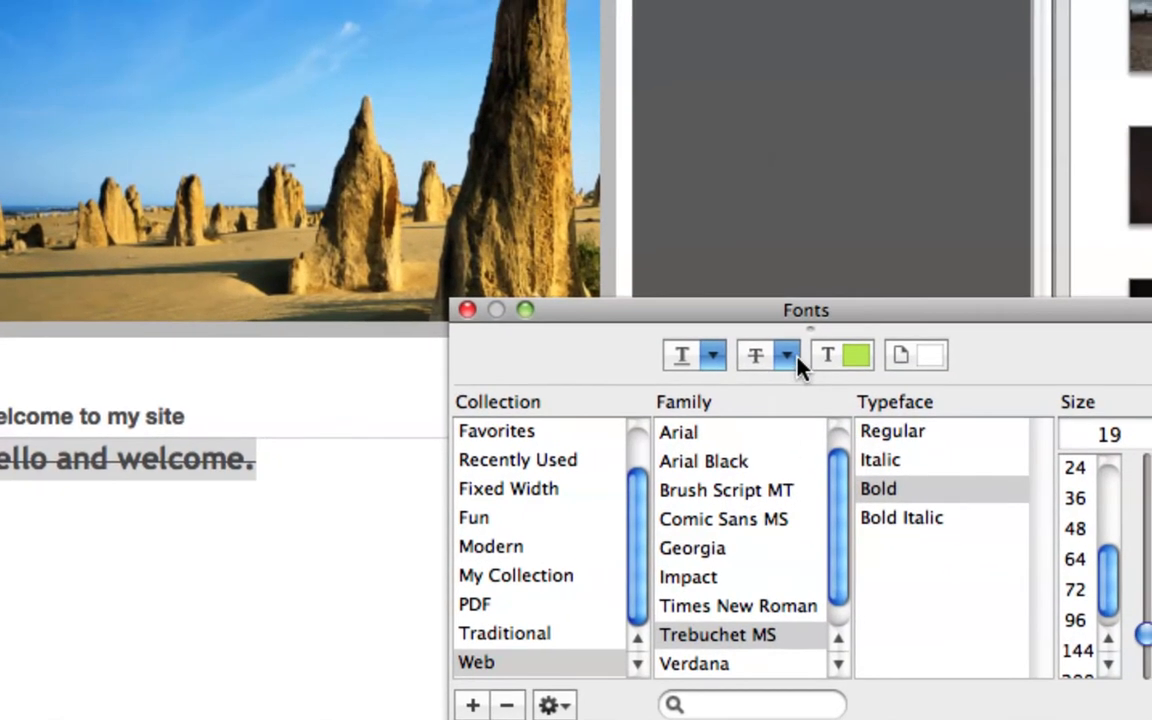
left_click(798, 360)
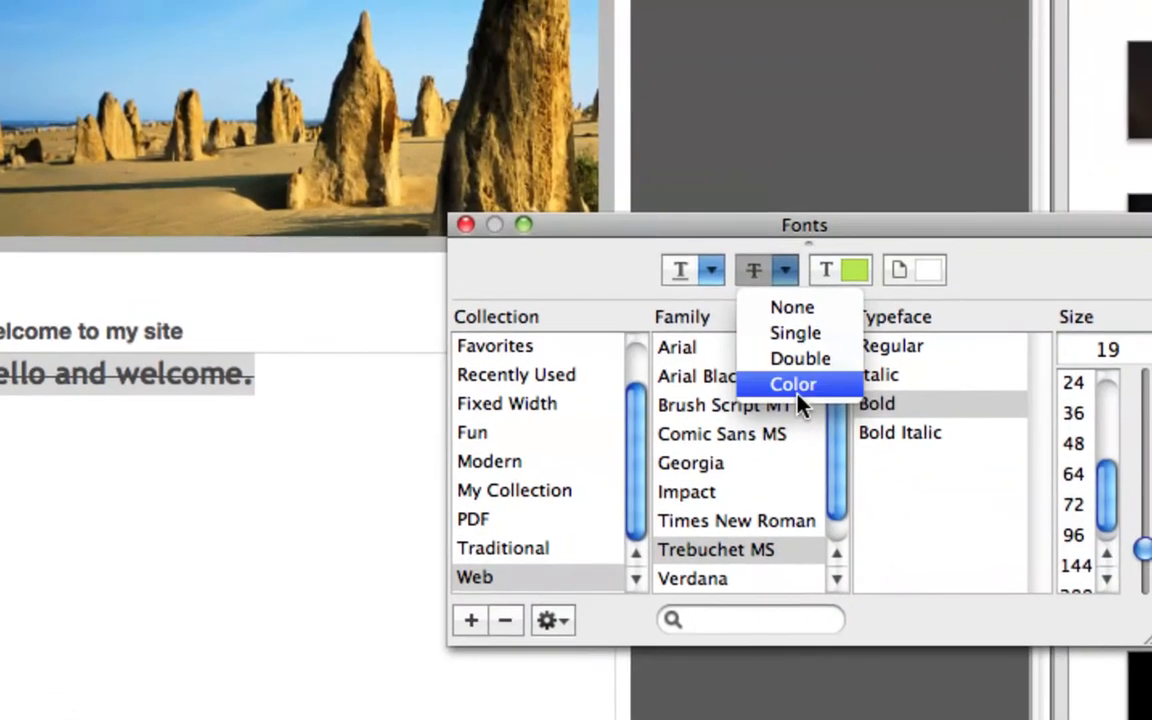
left_click(795, 466)
mouse_move(912, 456)
left_mouse_down()
mouse_move(916, 424)
mouse_move(944, 425)
mouse_move(941, 449)
left_mouse_up()
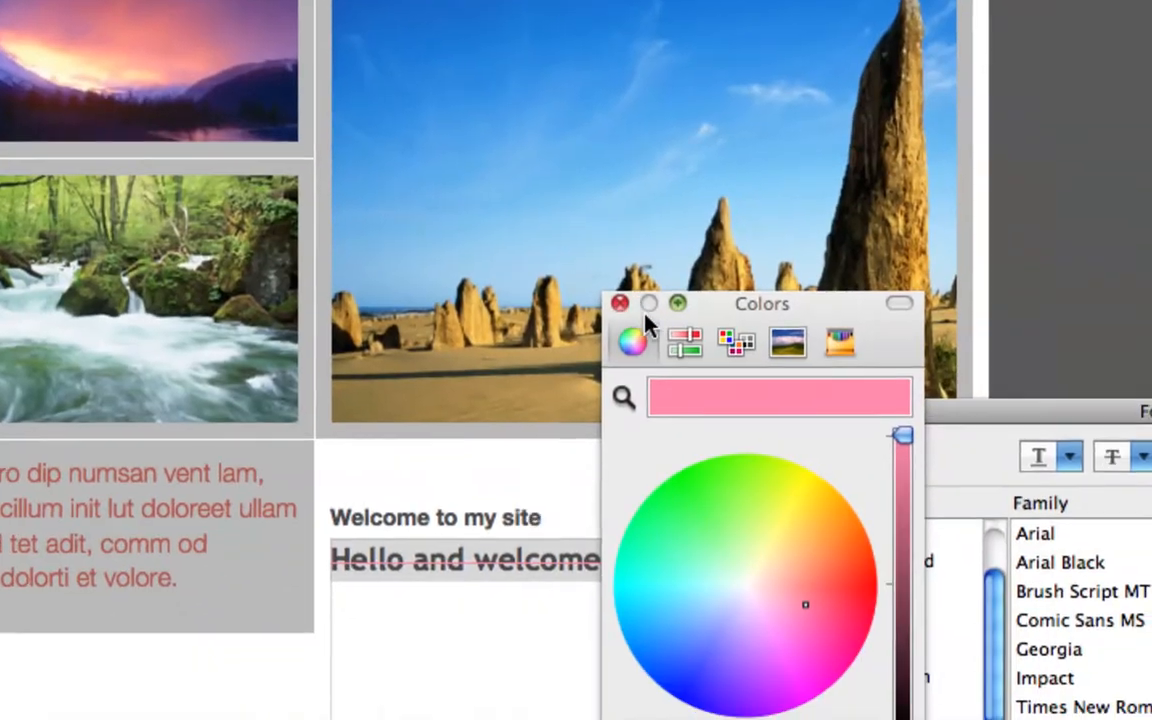
left_click(501, 348)
left_click(788, 346)
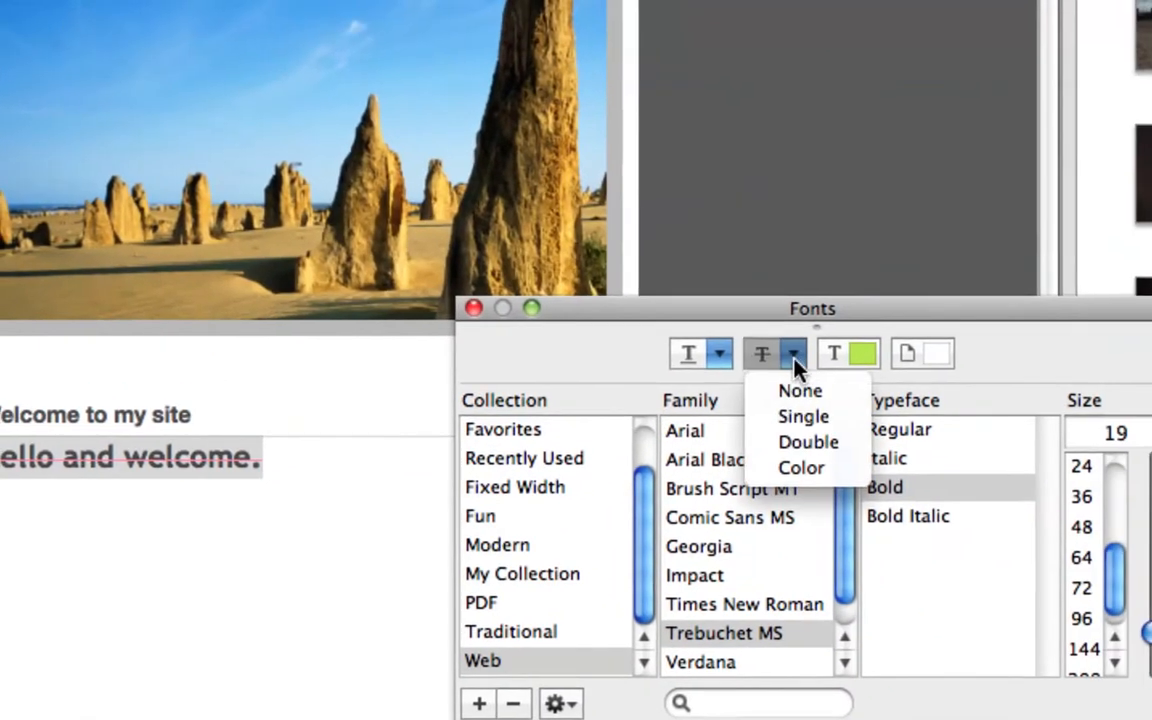
left_click(796, 369)
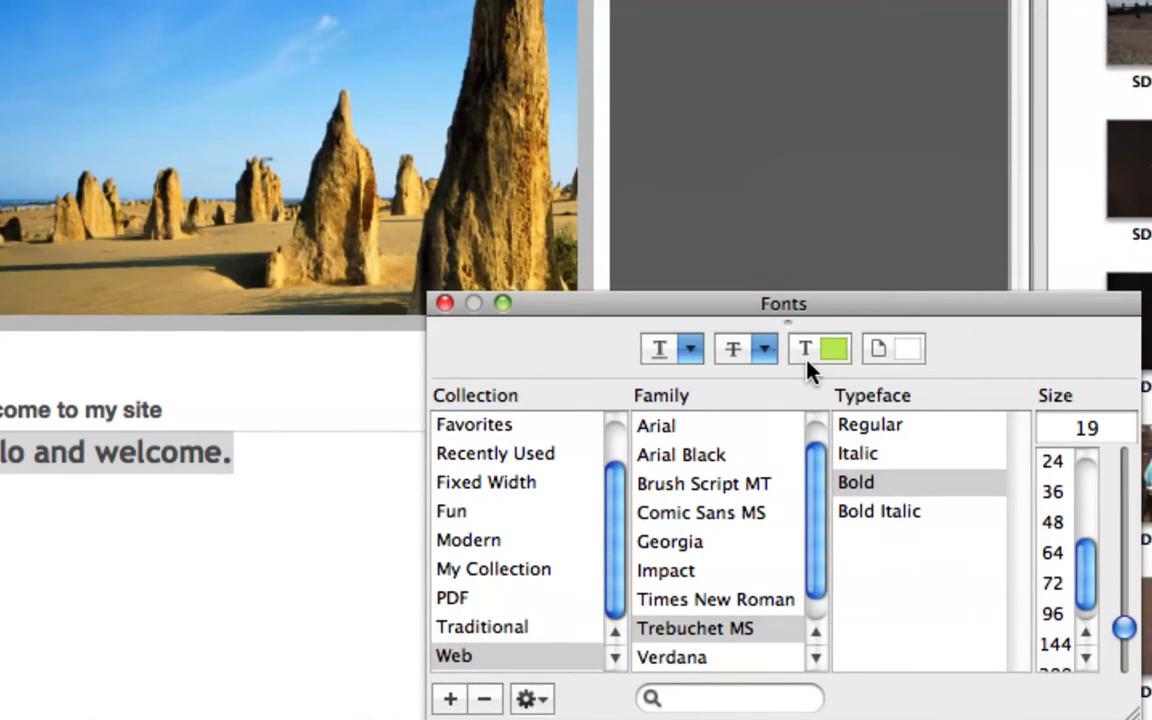
Step: Set the greeting's text color to a dark blue-purple by picking it on the color wheel and lowering the brightness
left_click(806, 362)
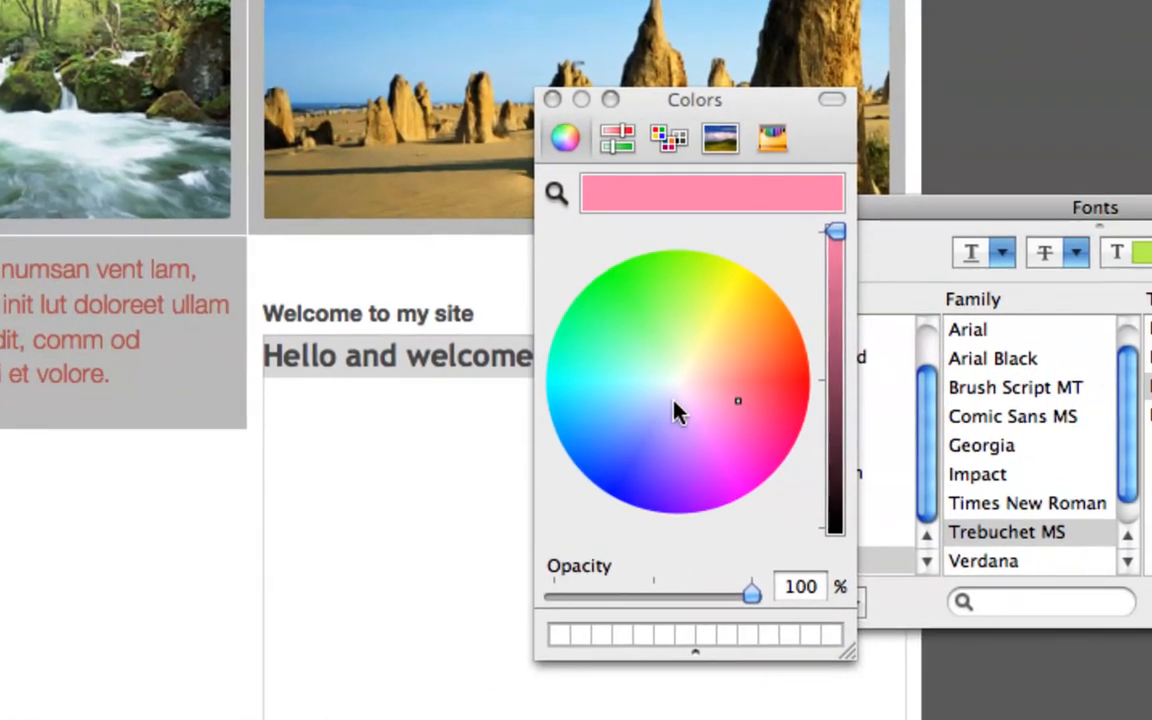
left_click_drag(768, 483, 774, 552)
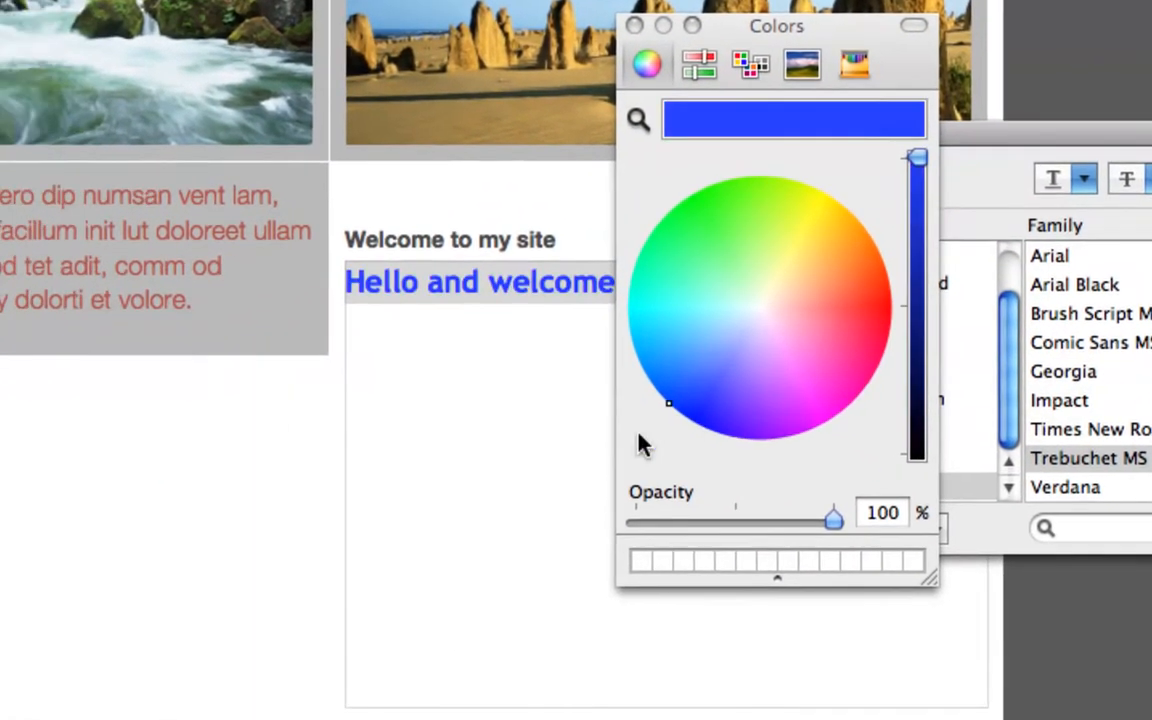
left_click_drag(671, 420, 634, 438)
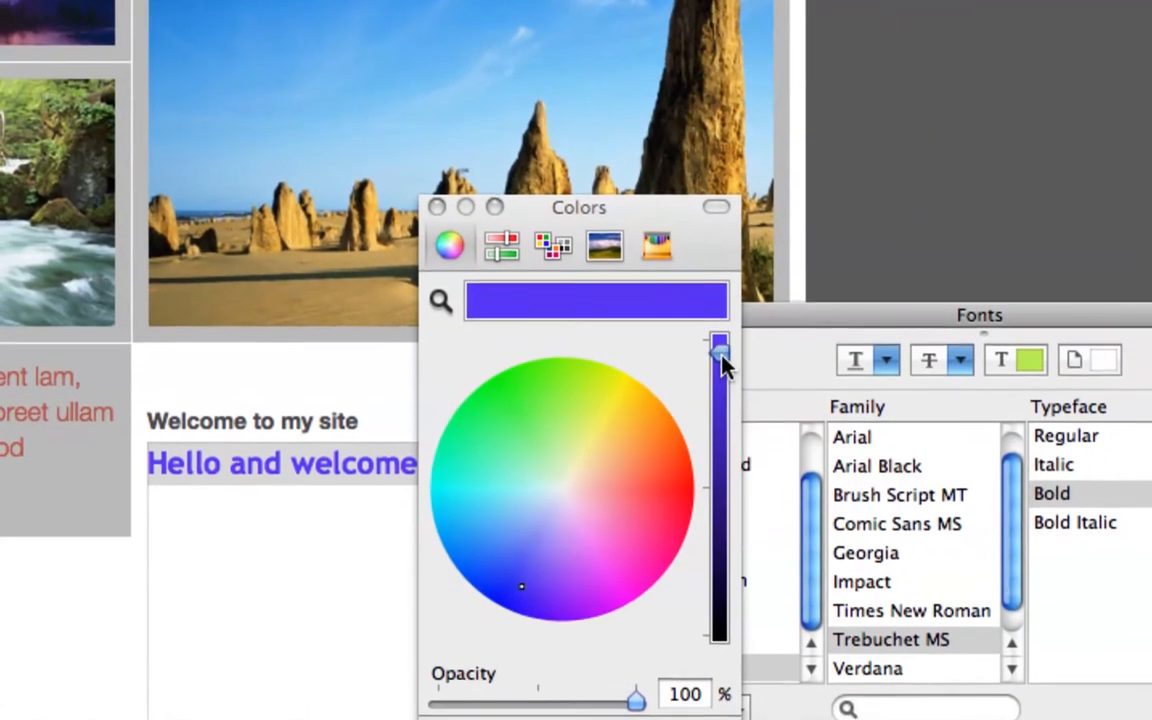
left_click_drag(718, 302, 730, 273)
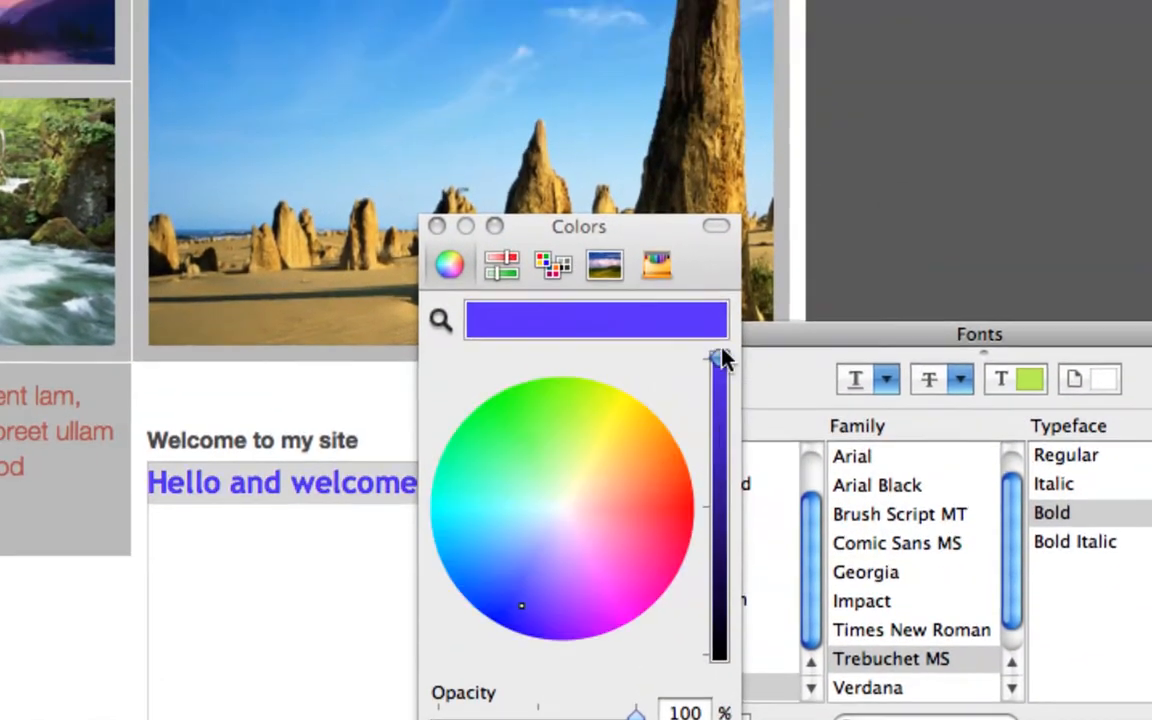
left_click_drag(722, 360, 749, 565)
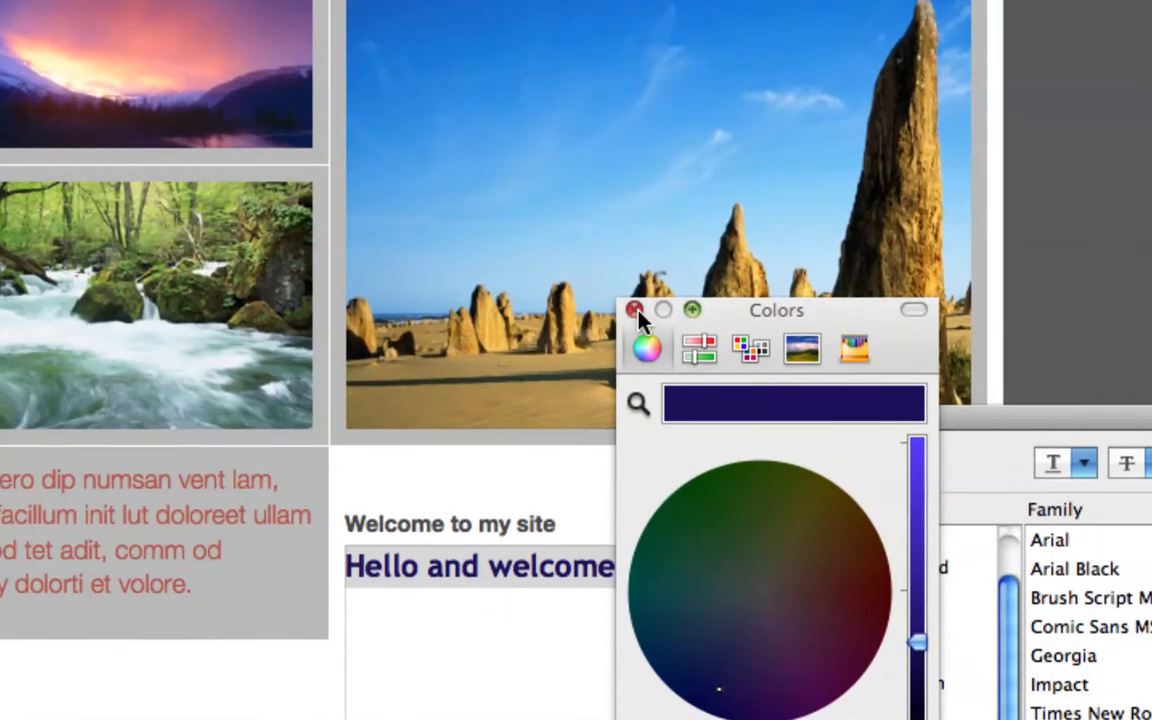
left_click(636, 311)
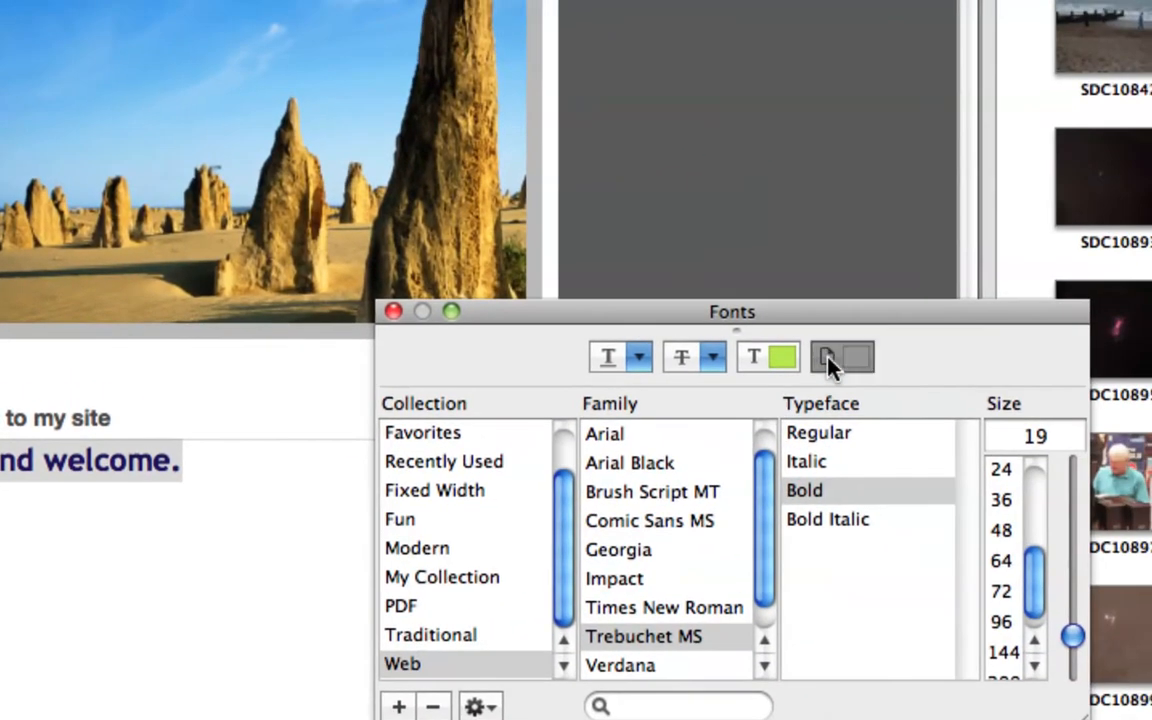
Step: Give the greeting a dark blue background color from the Fonts window
left_click(866, 331)
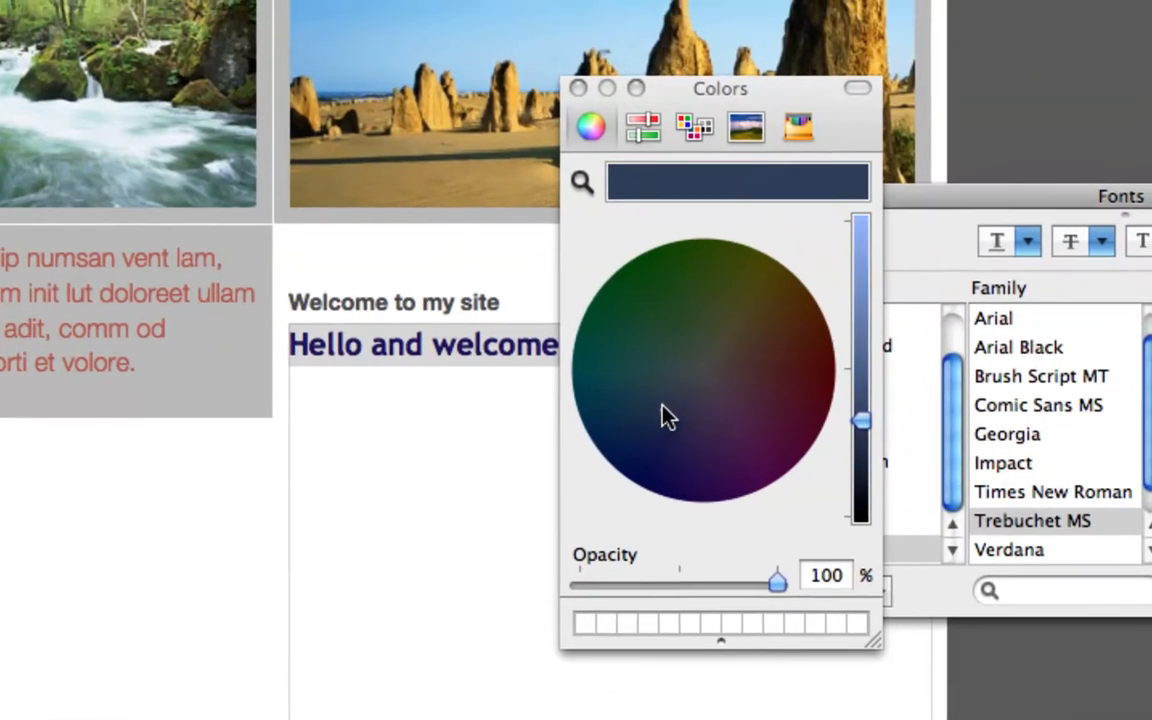
mouse_move(668, 418)
left_mouse_down()
mouse_move(691, 362)
mouse_move(596, 370)
mouse_move(656, 423)
left_mouse_up()
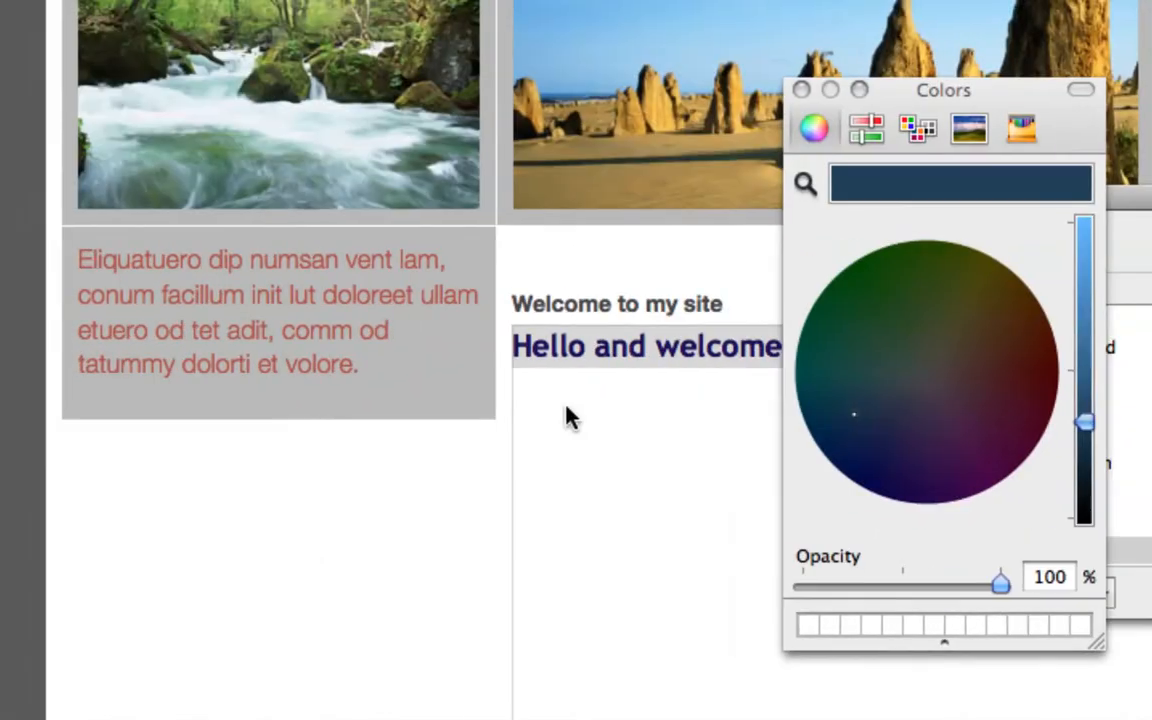
left_click(400, 420)
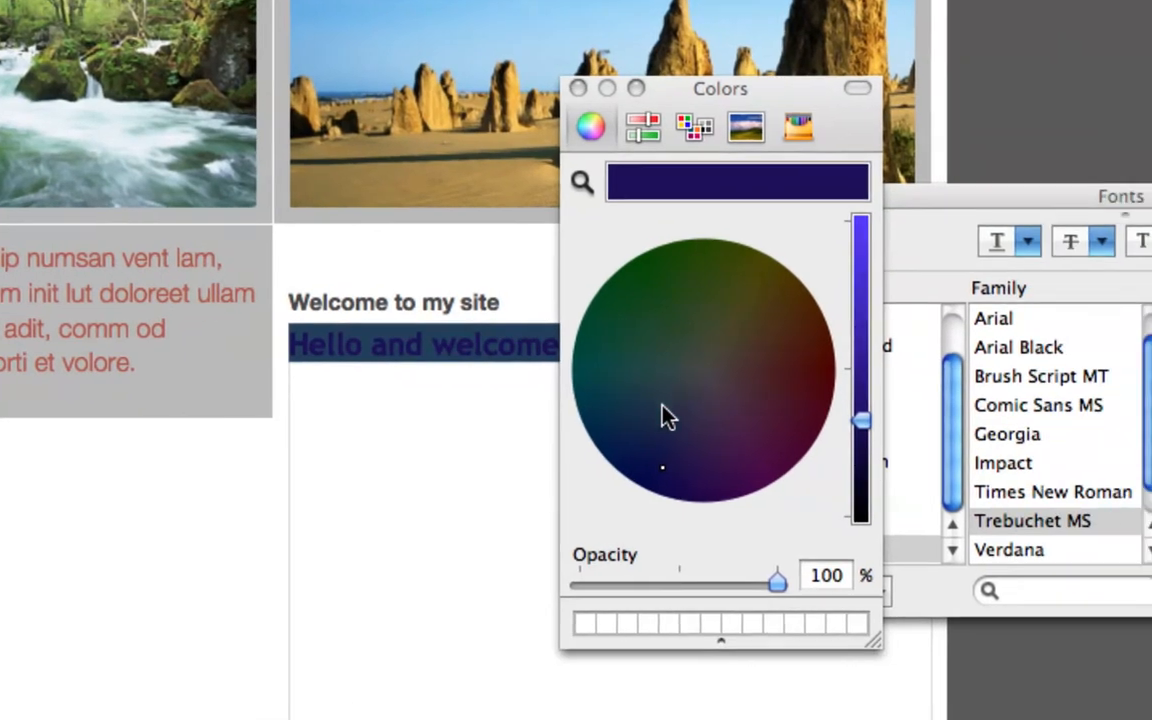
Step: Try light green, pale blue and cream at full brightness for the greeting's background, and close the color picker
left_click(874, 380)
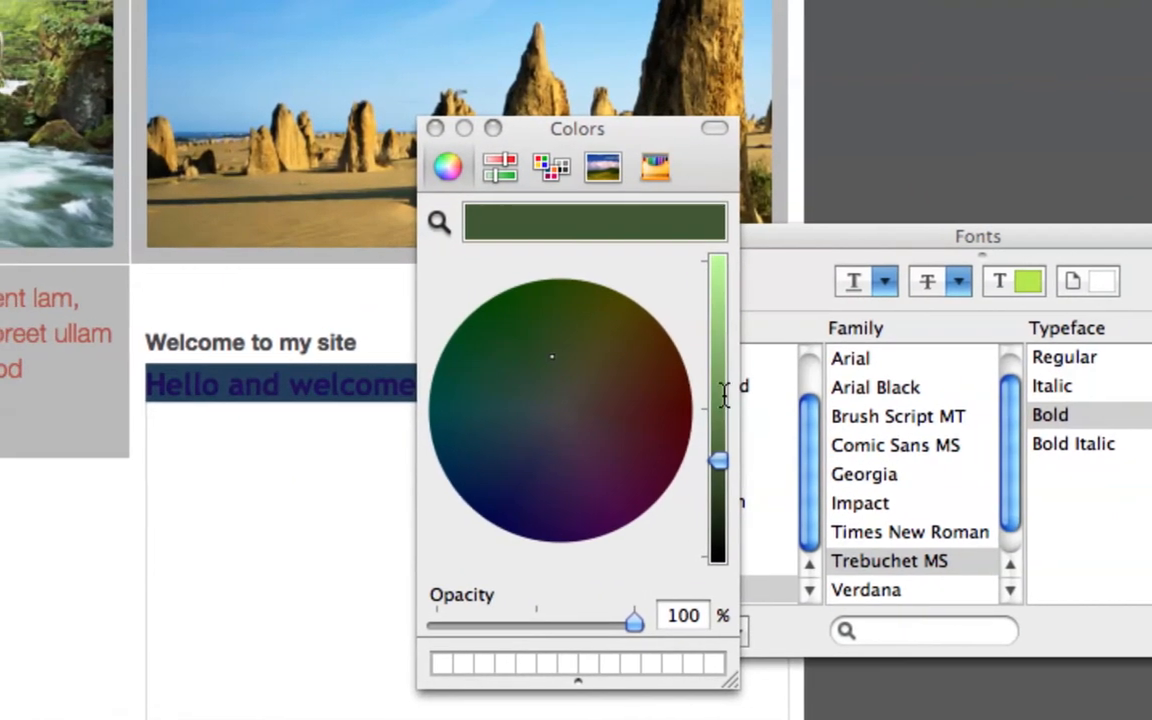
left_click_drag(724, 395, 720, 262)
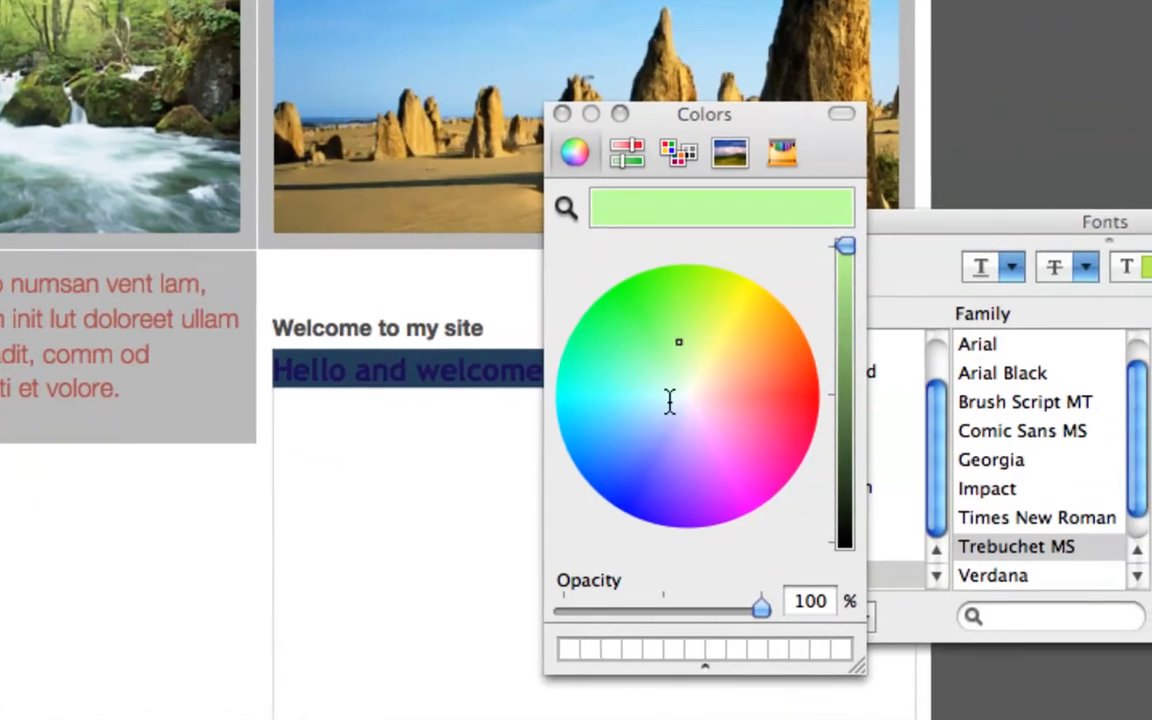
left_click(731, 592)
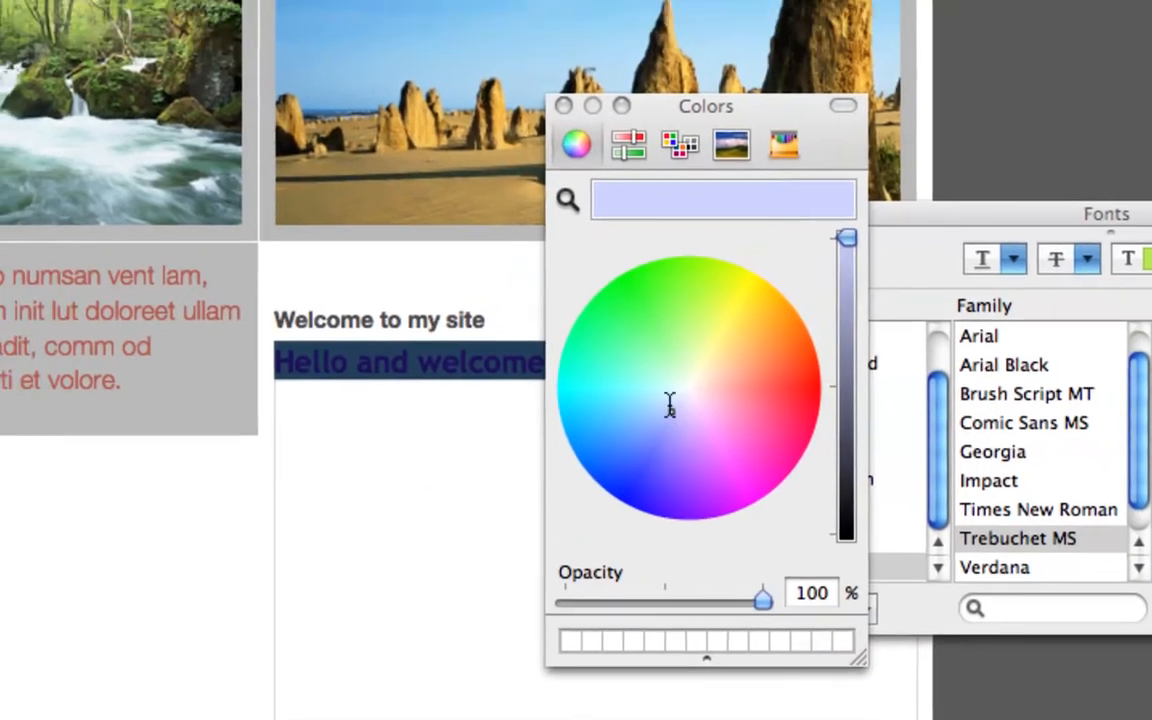
left_click(691, 390)
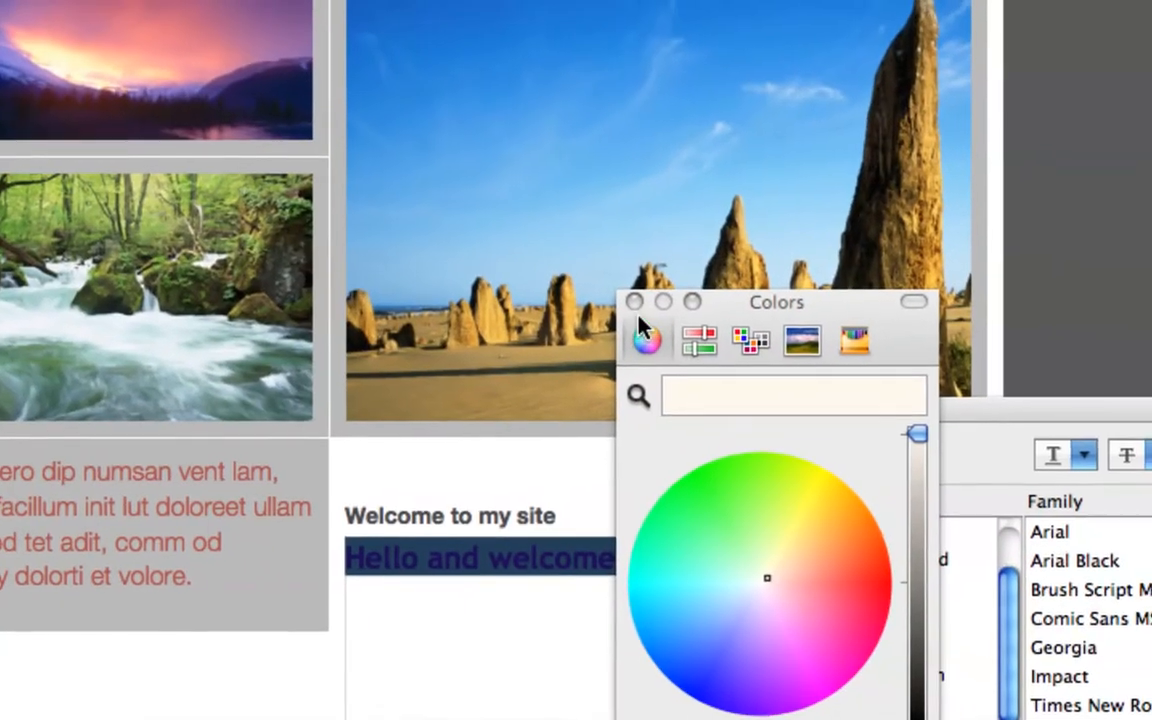
left_click(544, 119)
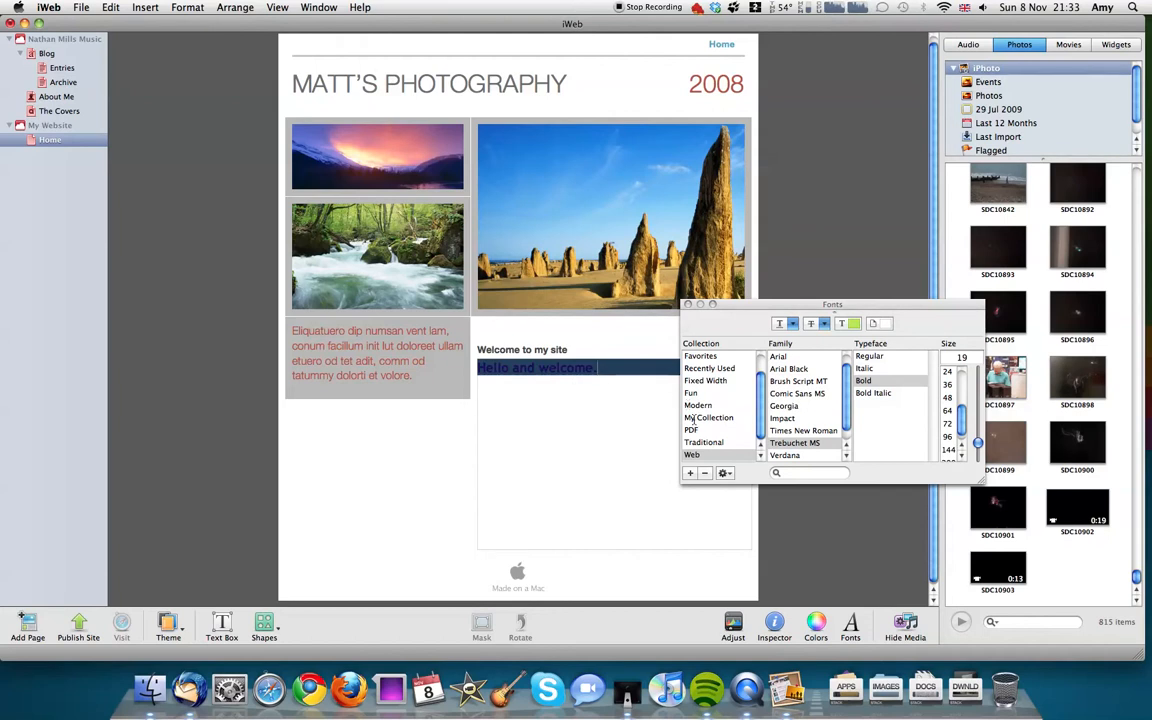
Step: Create a font collection named Collection, add the Times family to it from All Fonts, and close the Fonts window
left_click(689, 473)
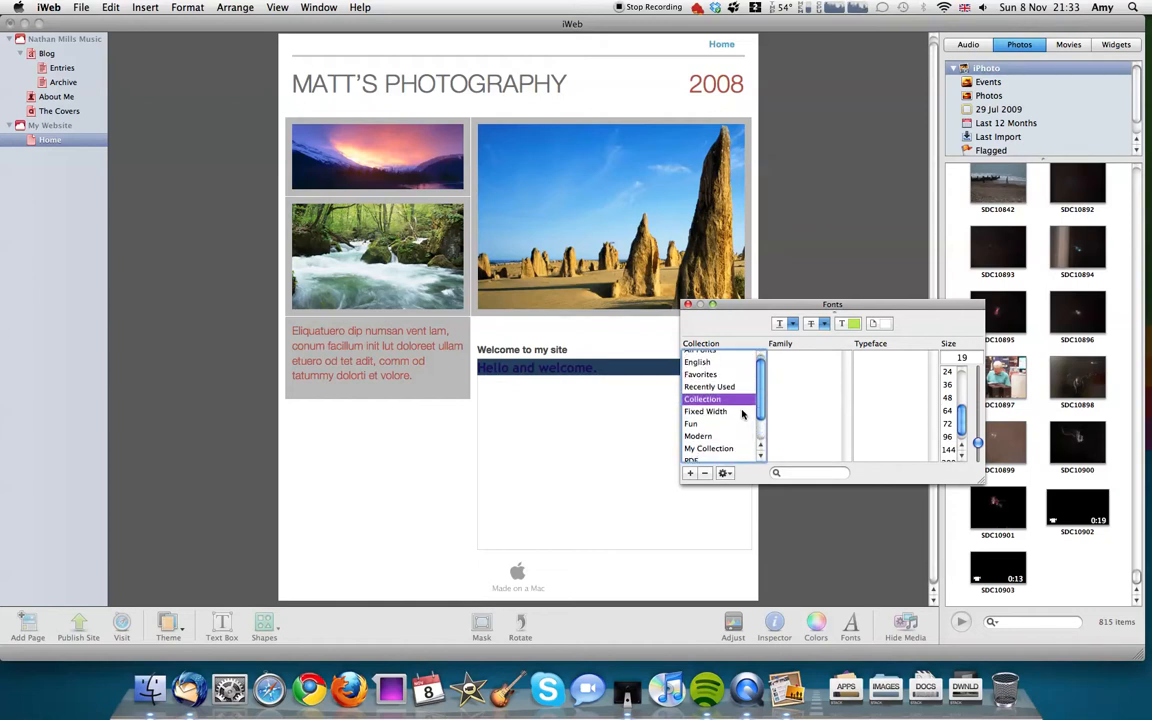
left_click(714, 358)
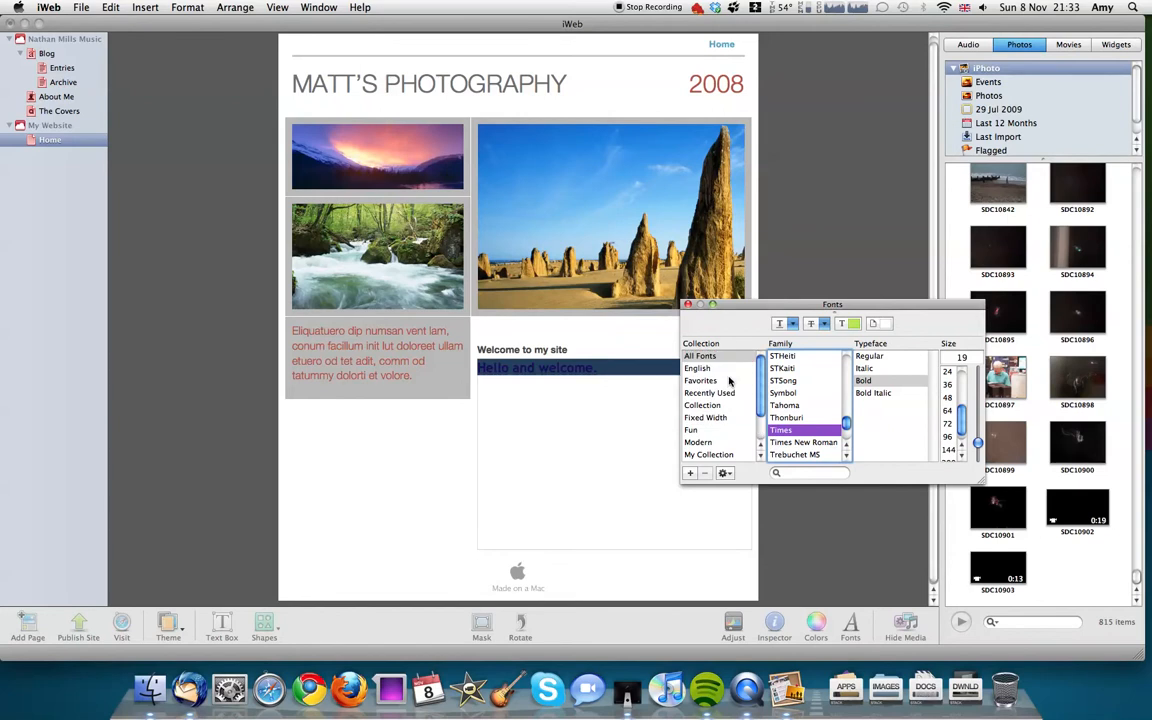
left_click(704, 405)
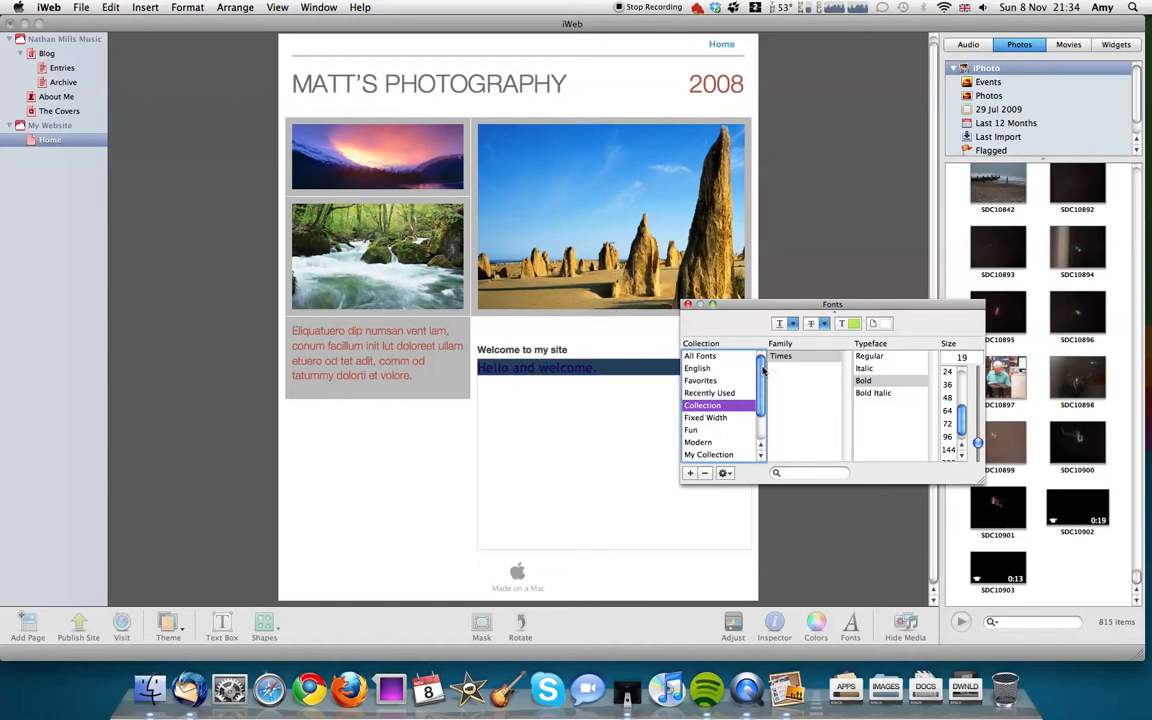
left_click(687, 305)
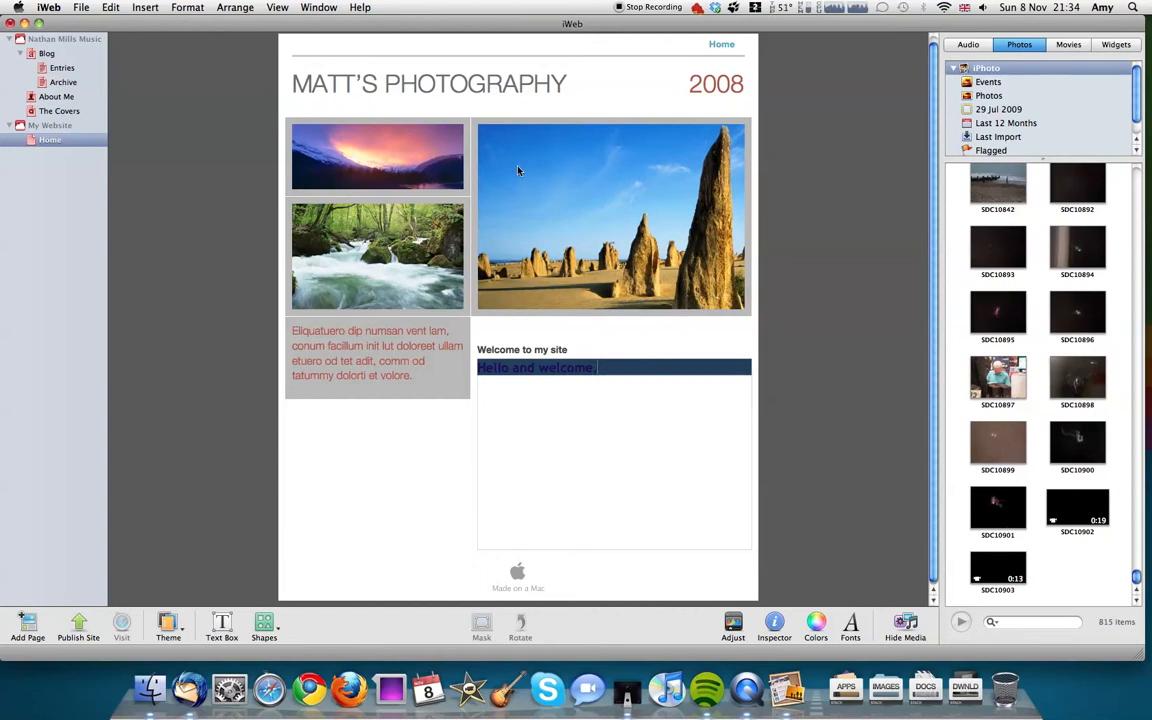
Step: Replace the large desert photo on the home page with the iPhoto picture SDC10901
left_click(591, 279)
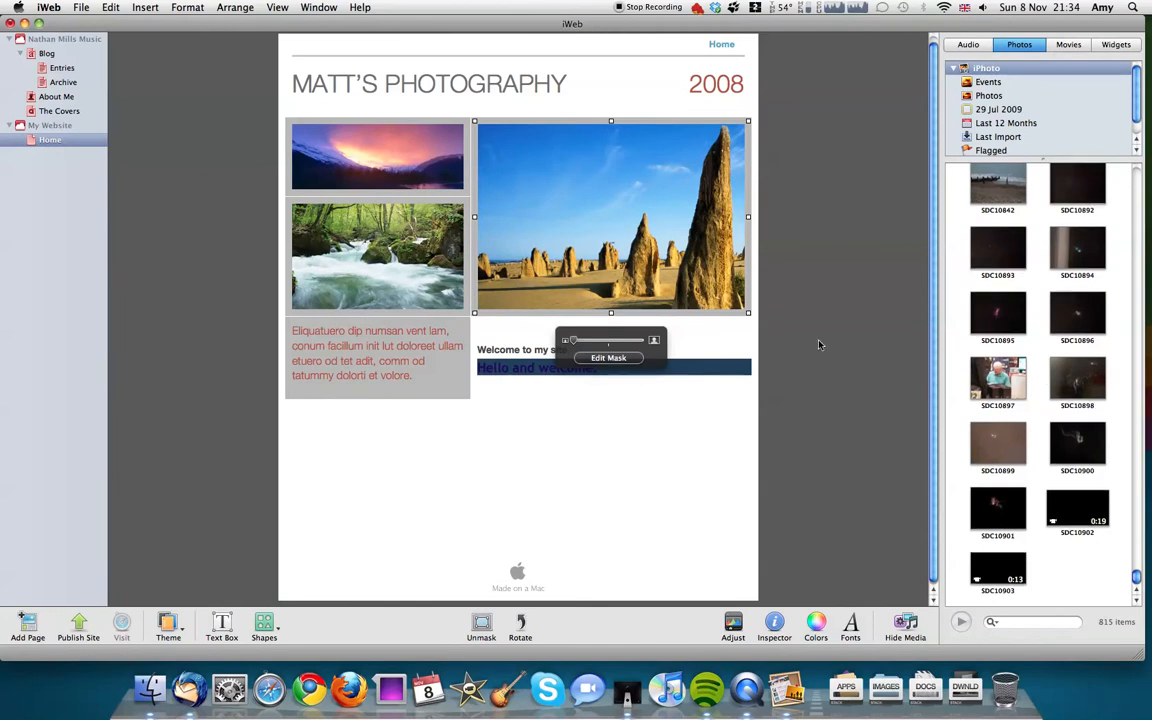
left_click_drag(996, 519, 962, 511)
left_click_drag(821, 466, 661, 308)
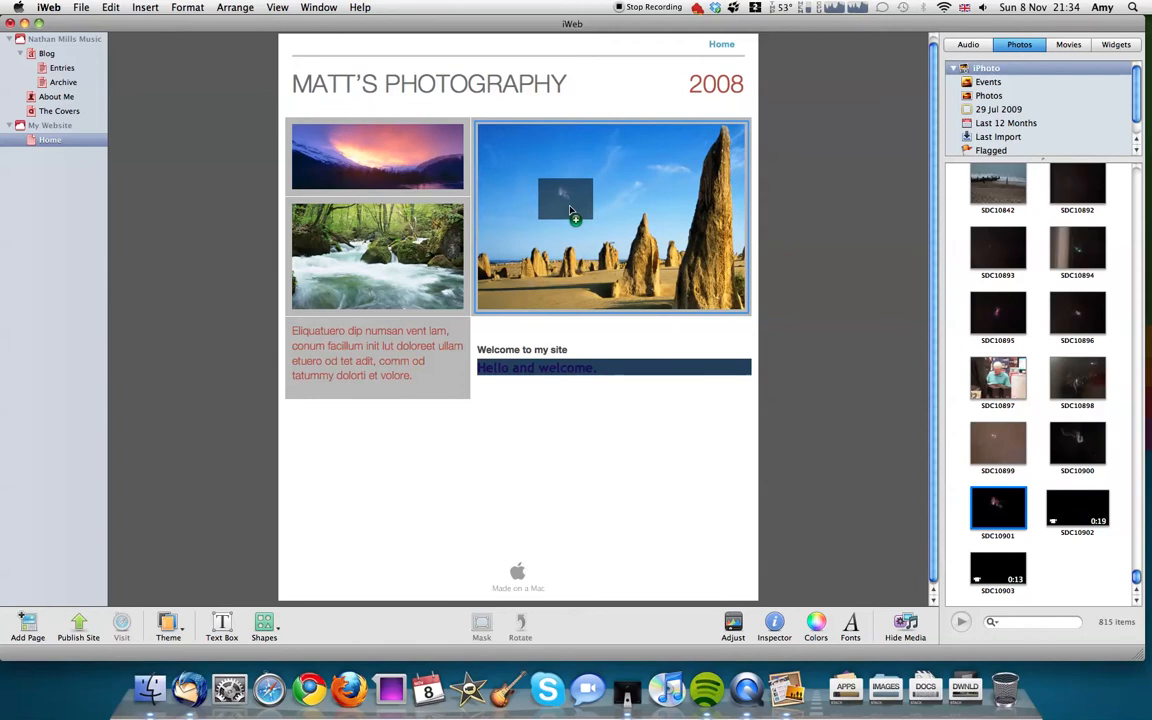
left_click_drag(571, 211, 571, 210)
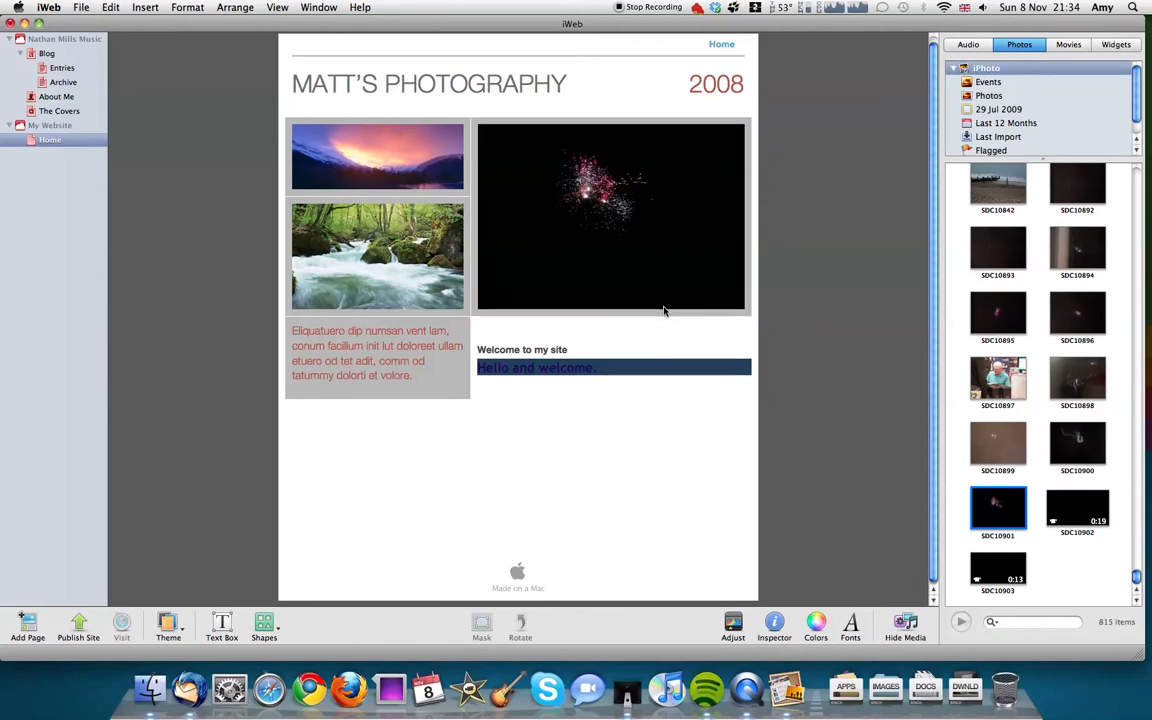
Step: Resize the fireworks photo to slightly smaller than its original frame and zoom the picture out within its mask
left_click(655, 249)
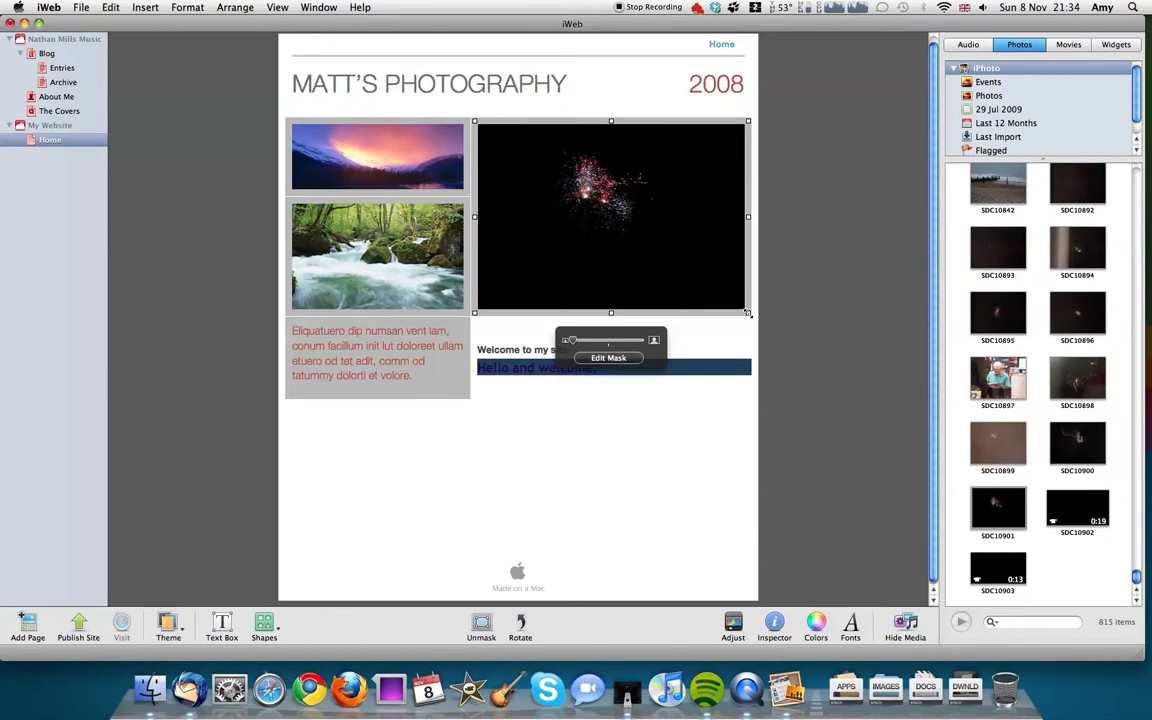
left_click_drag(748, 313, 809, 387)
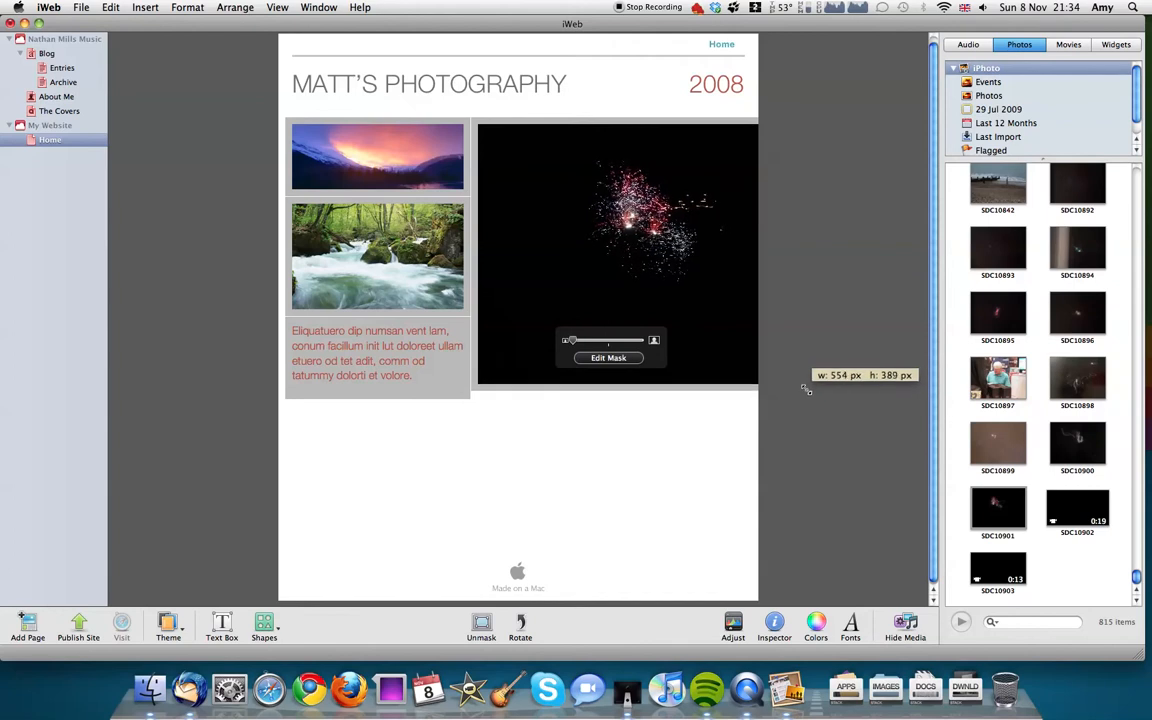
left_click_drag(808, 393, 688, 291)
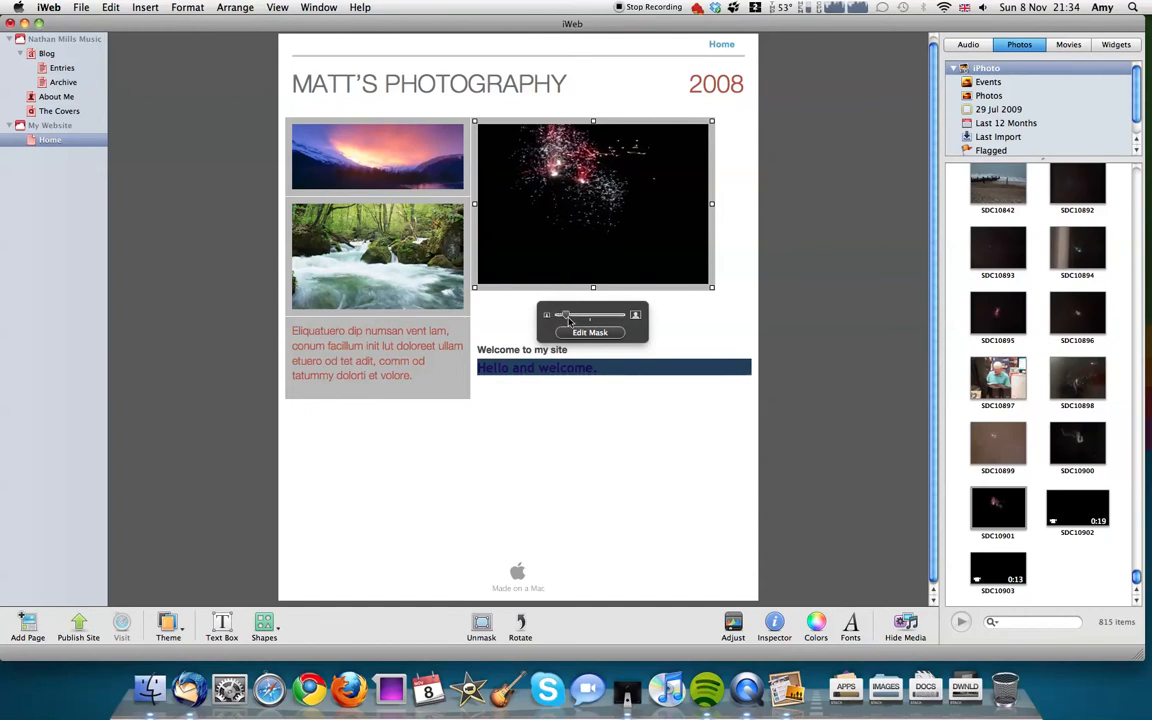
left_click_drag(582, 321, 498, 292)
left_click(708, 345)
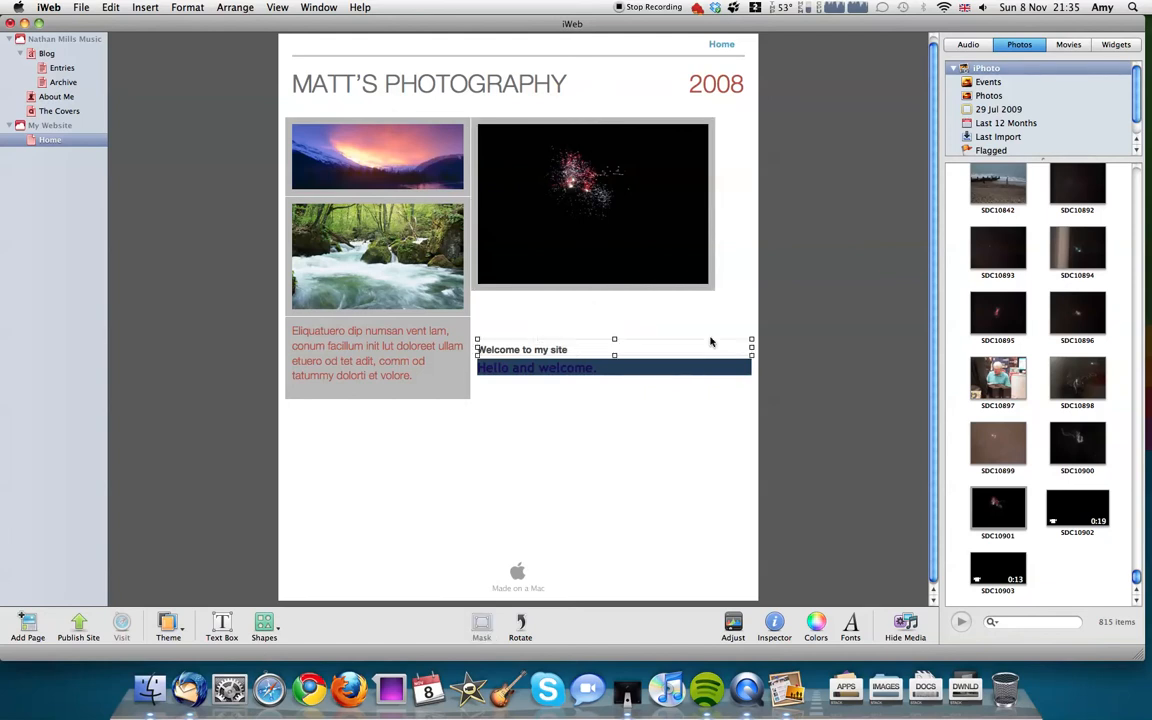
Step: Add a small text box between the fireworks photo and the "Welcome to my site" heading, reading "Text here"
left_click(609, 388)
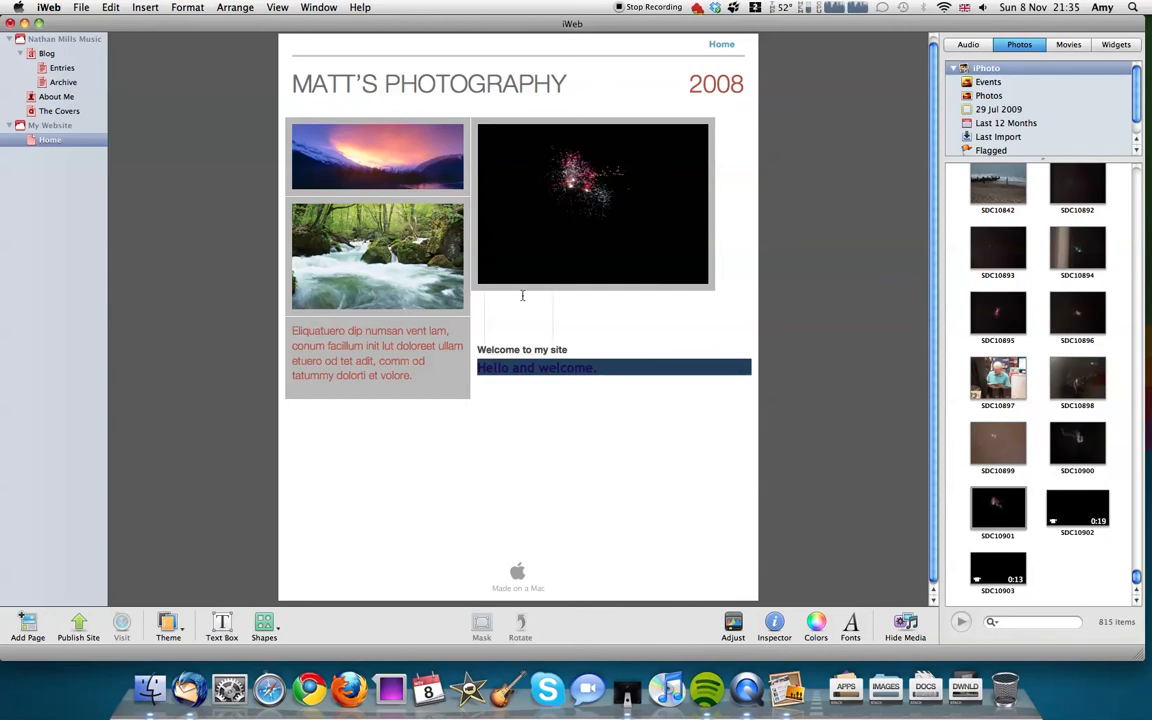
type("t here")
left_click_drag(522, 293, 483, 292)
left_click(607, 329)
Step: Move the "Text here" box below the greeting and deselect it
left_click(529, 311)
left_click_drag(540, 316, 541, 451)
left_click(661, 476)
left_click(408, 463)
scroll(597, 525, "up", 1)
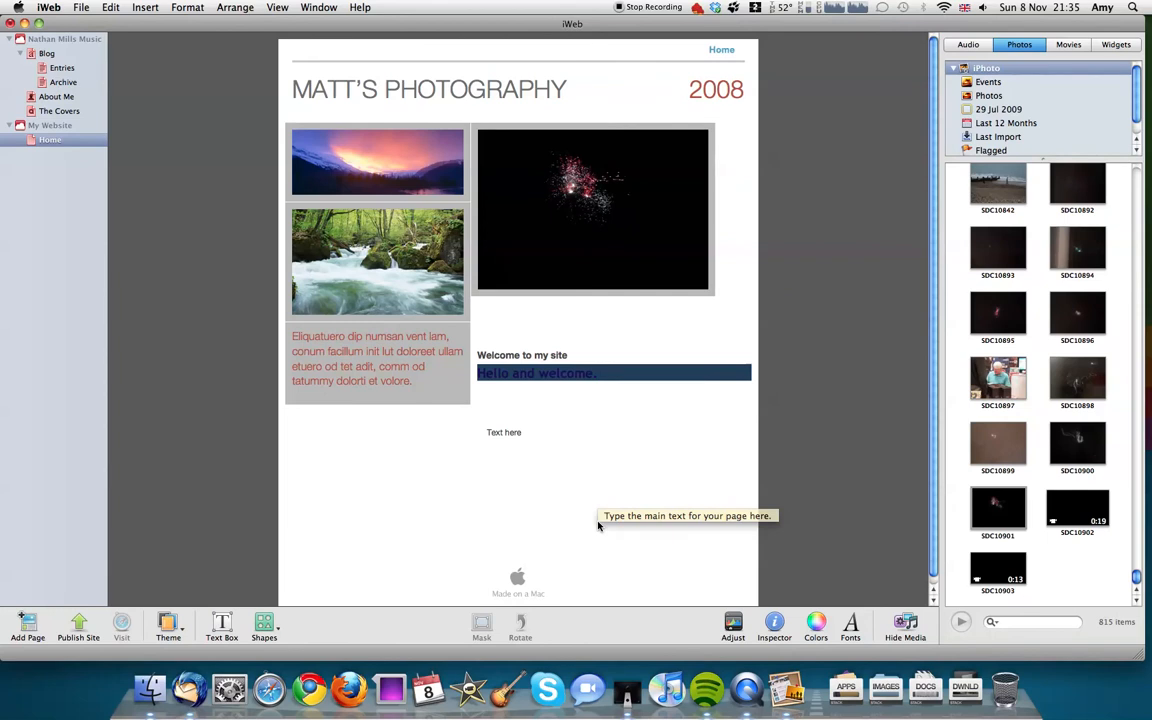